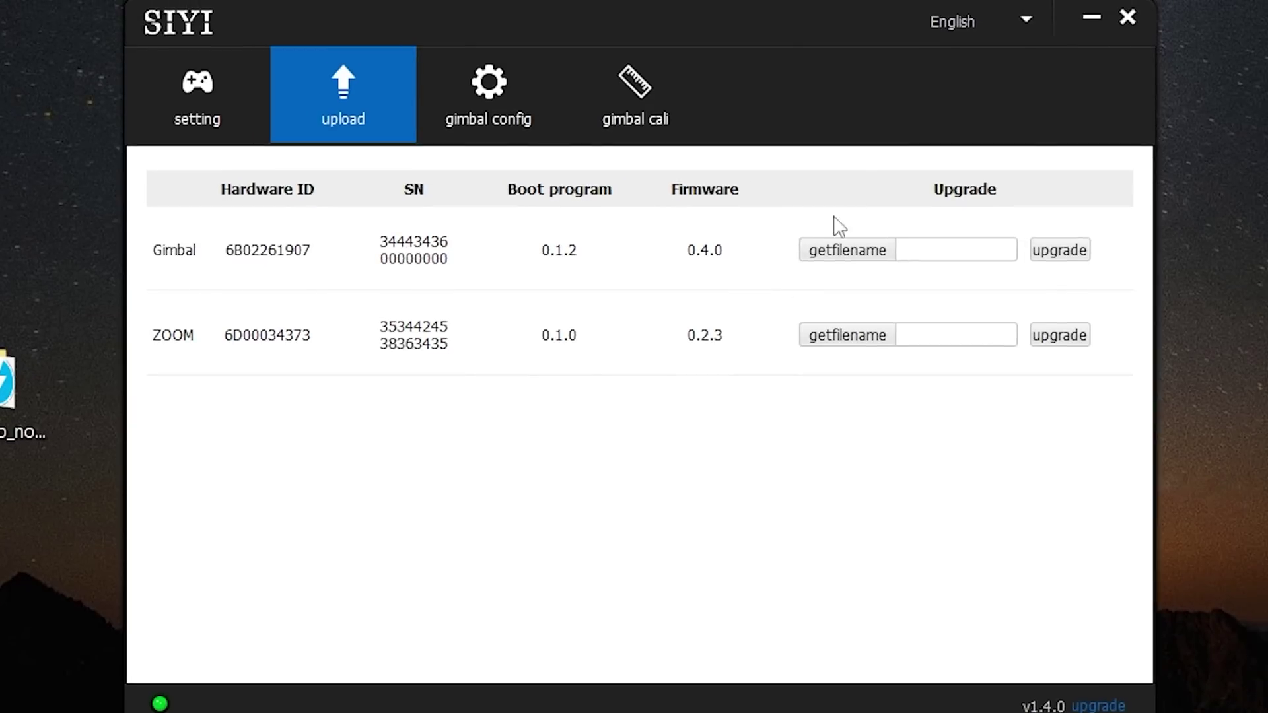
# - Open the gimbal configuration and check the camera's IP and gateway address fields
pyautogui.click(467, 98)
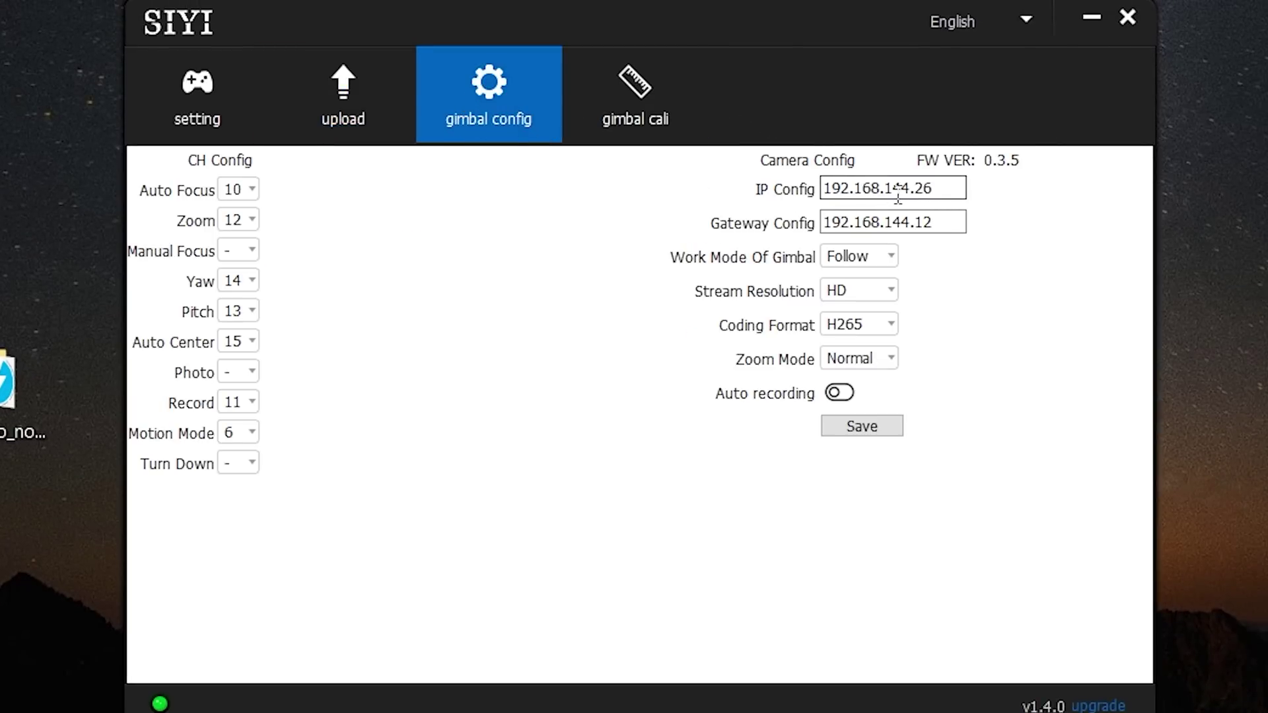
pyautogui.click(948, 190)
pyautogui.press('BackSpace')
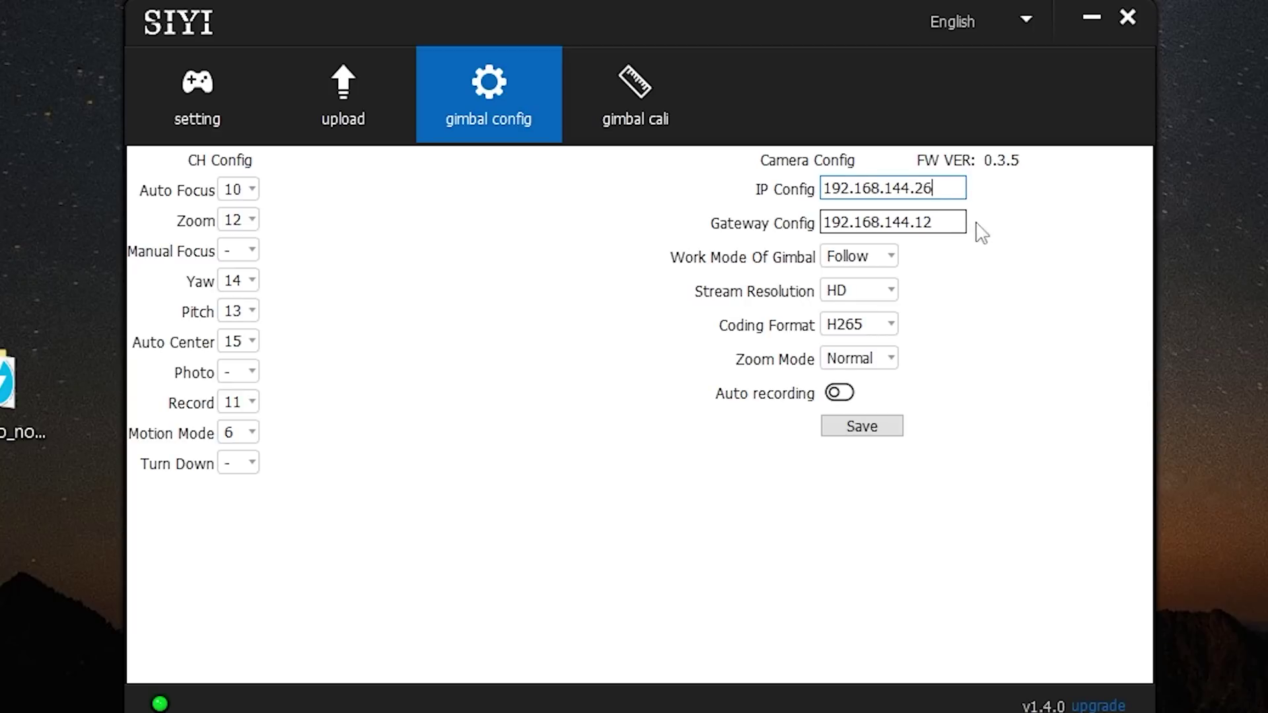
pyautogui.press('Tab')
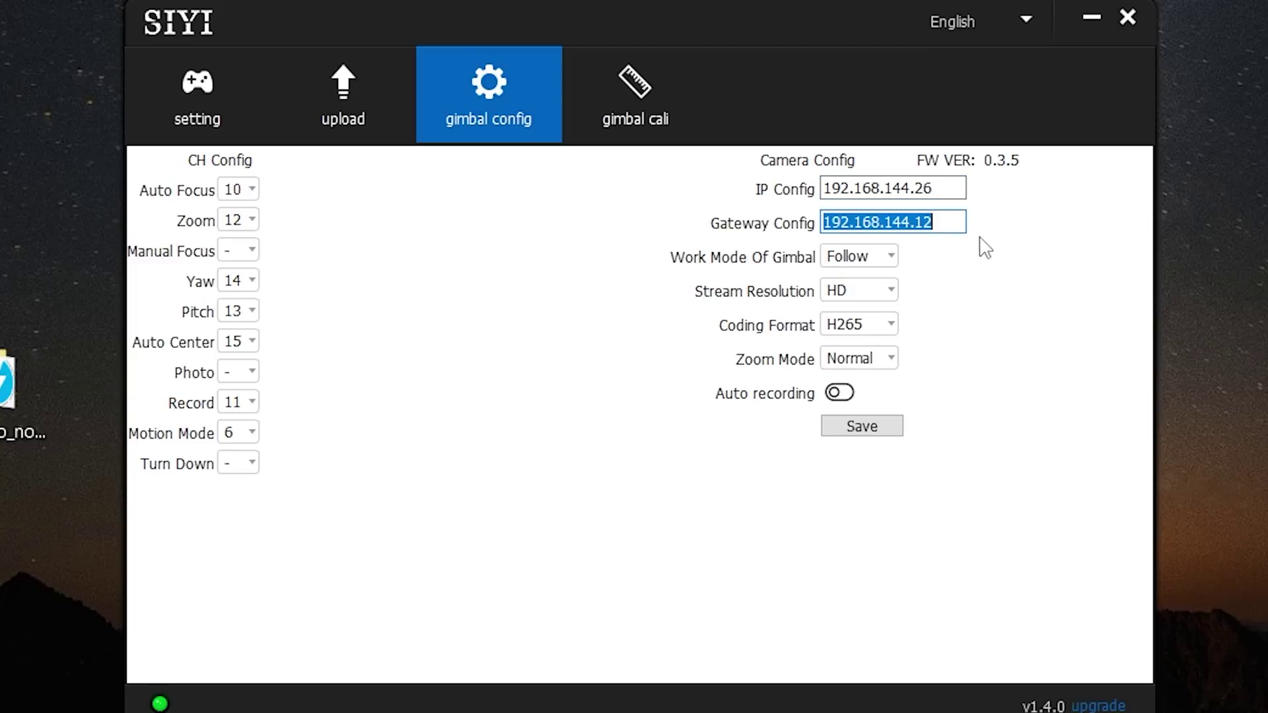
pyautogui.click(953, 223)
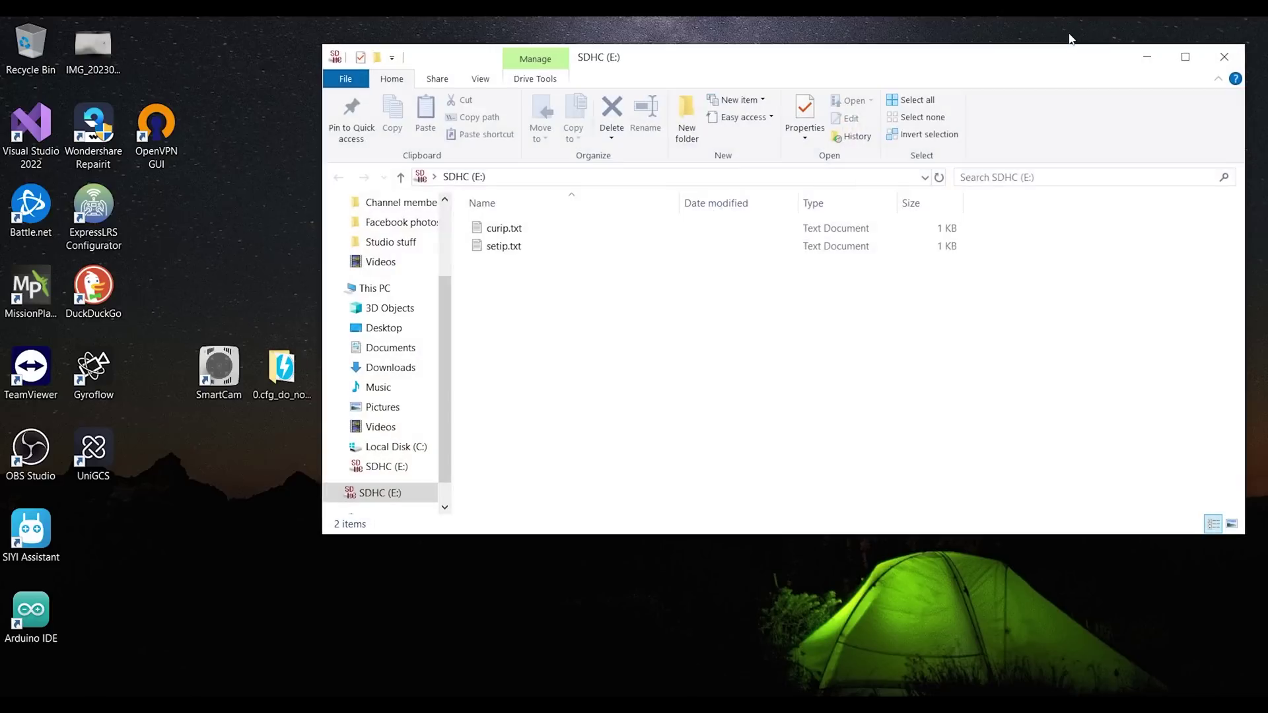
# - Open curip.txt on the SDHC (E:) card in File Explorer to read the camera's current IP, and close it
pyautogui.moveTo(725, 61); pyautogui.dragTo(632, 99)
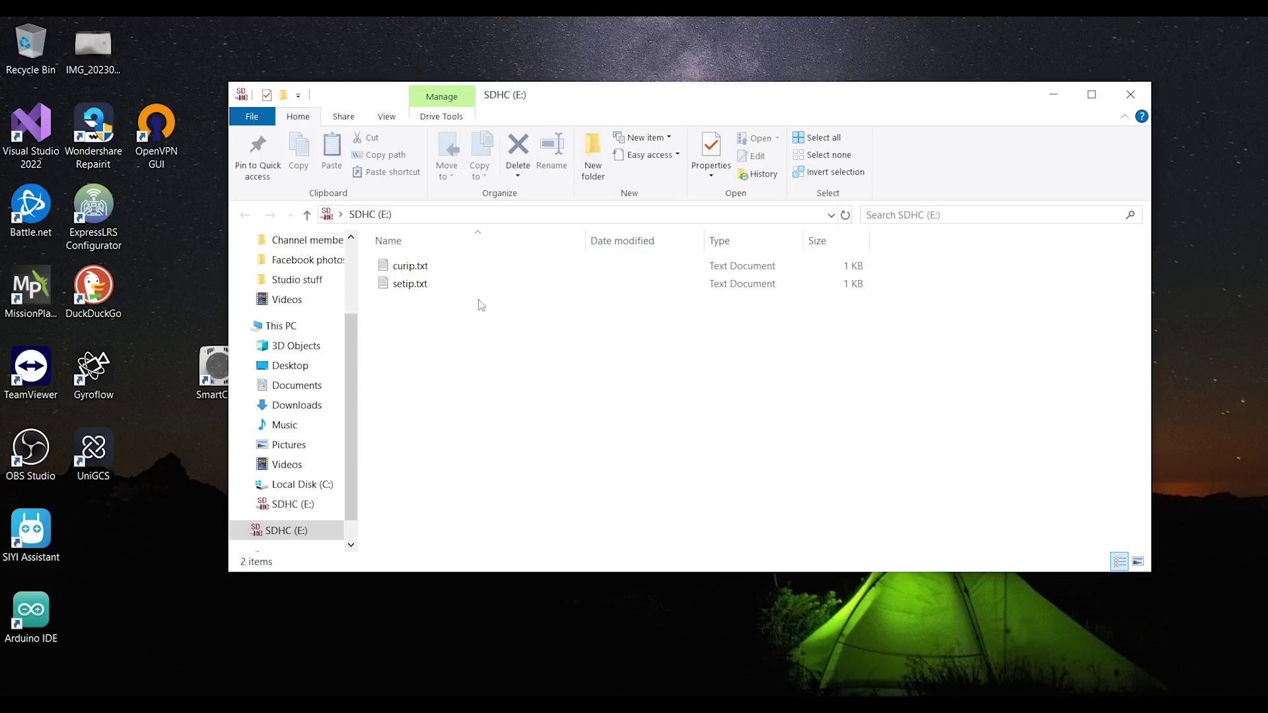
pyautogui.click(399, 267)
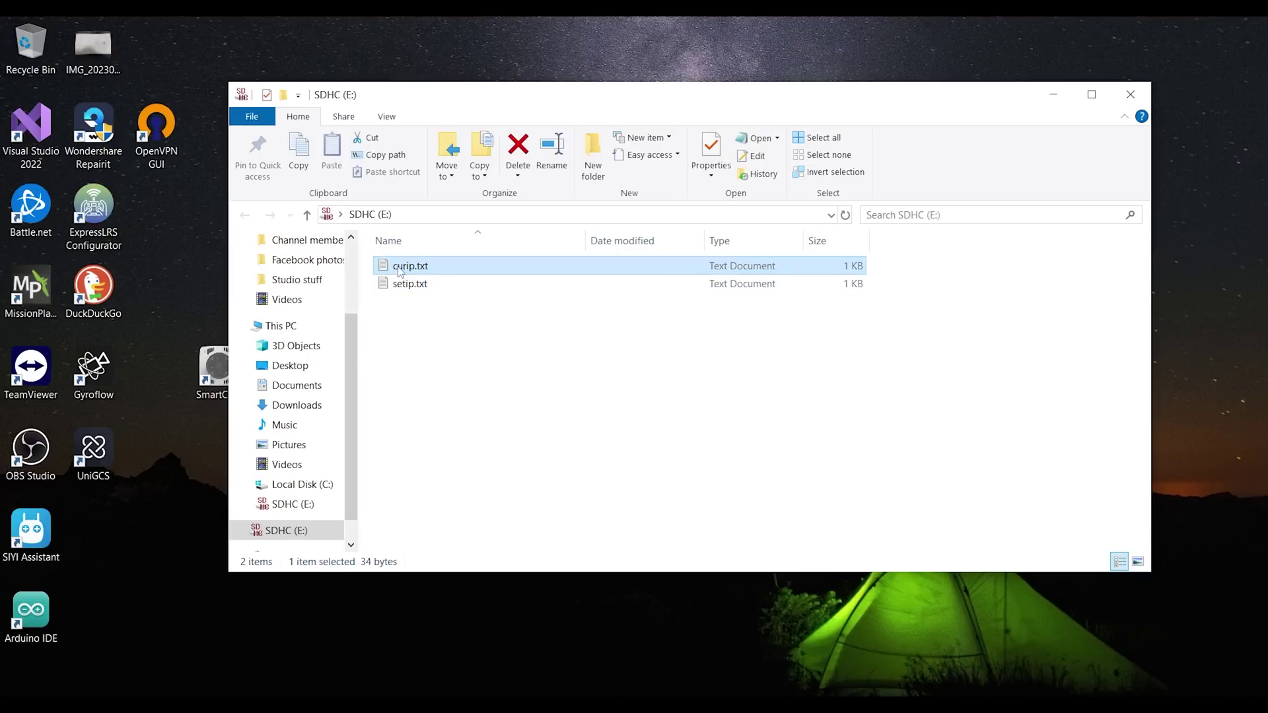
pyautogui.doubleClick(401, 267)
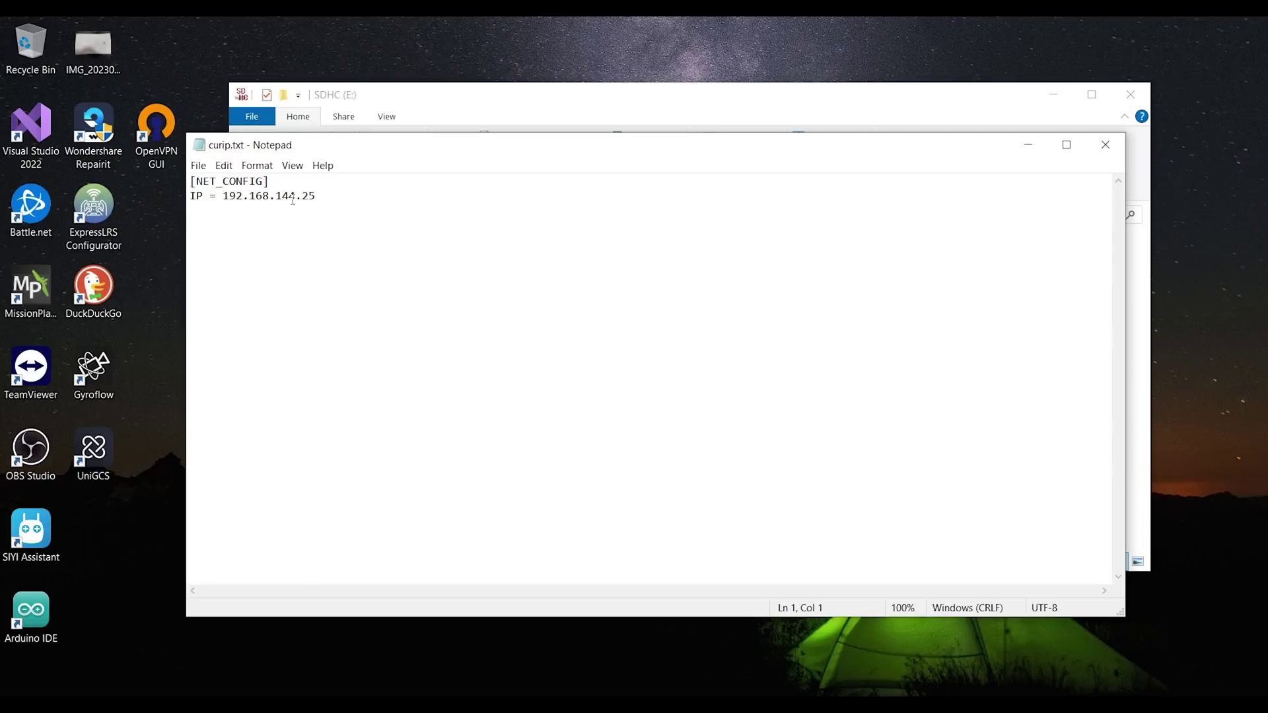
pyautogui.click(1105, 144)
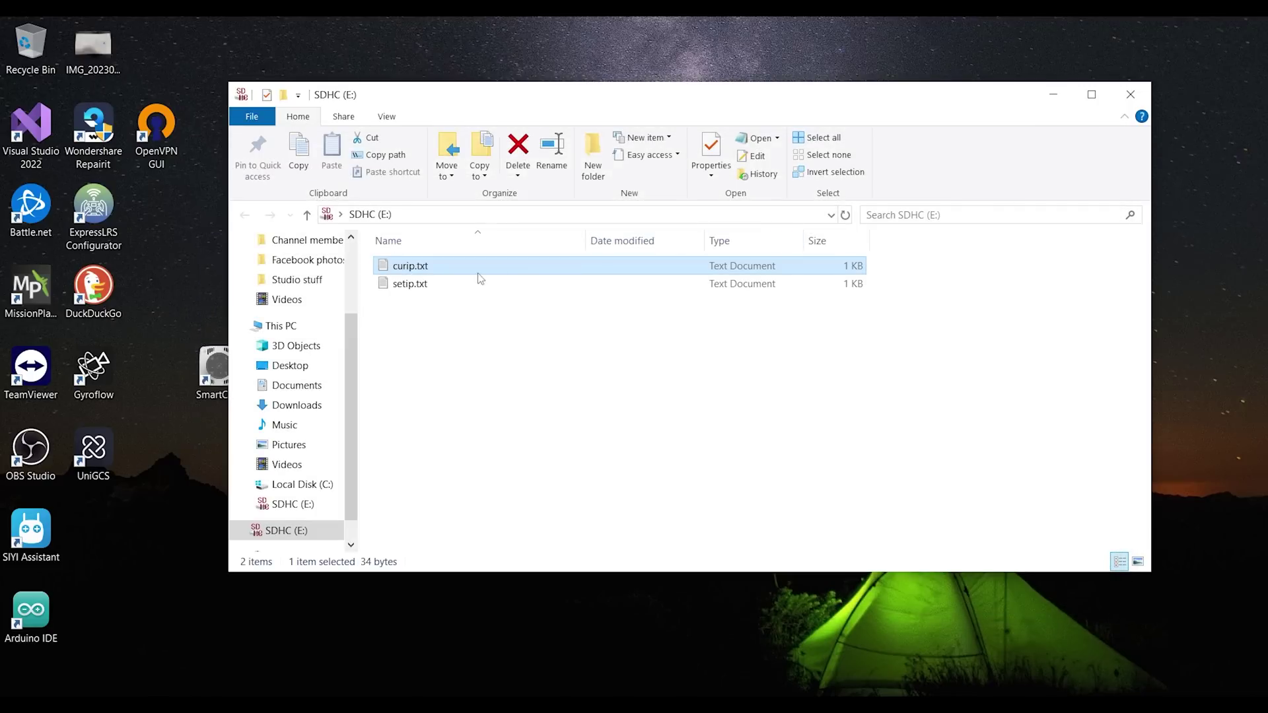
# - Enter 192.168.144.27 as the IP in setip.txt on the SD card, save the file and close it
pyautogui.doubleClick(423, 282)
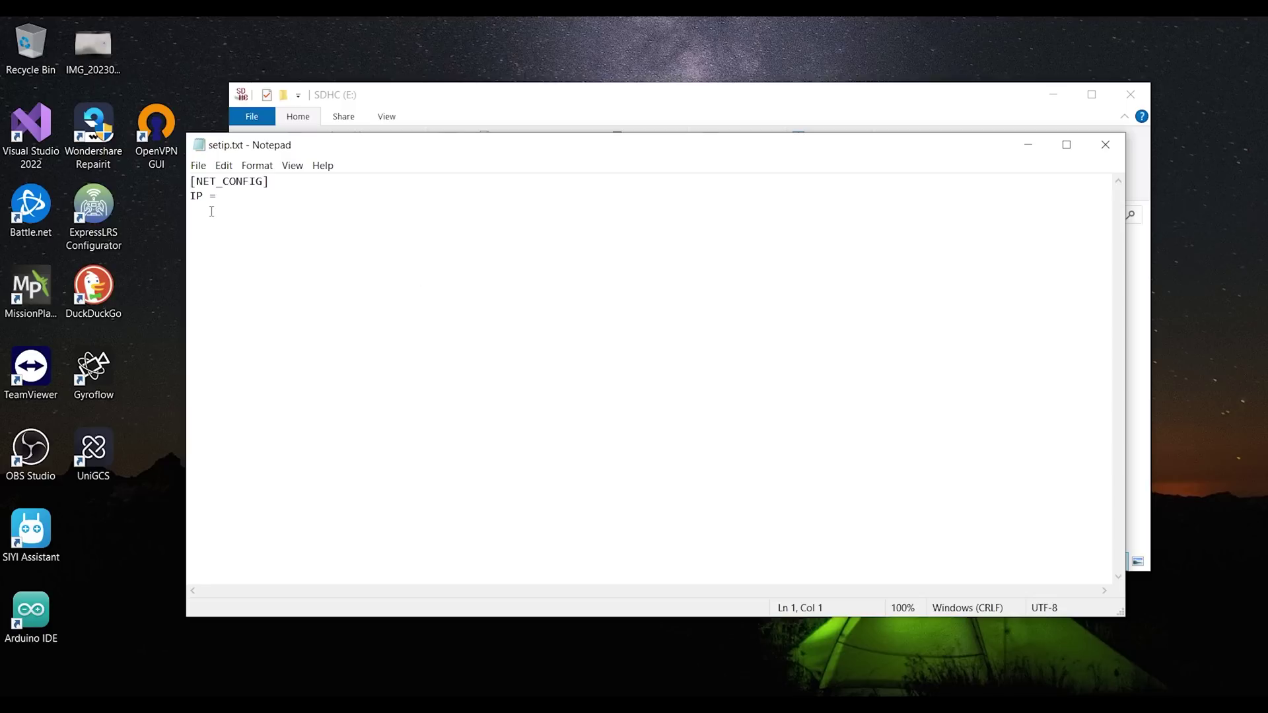
pyautogui.rightClick(255, 195)
pyautogui.click(297, 259)
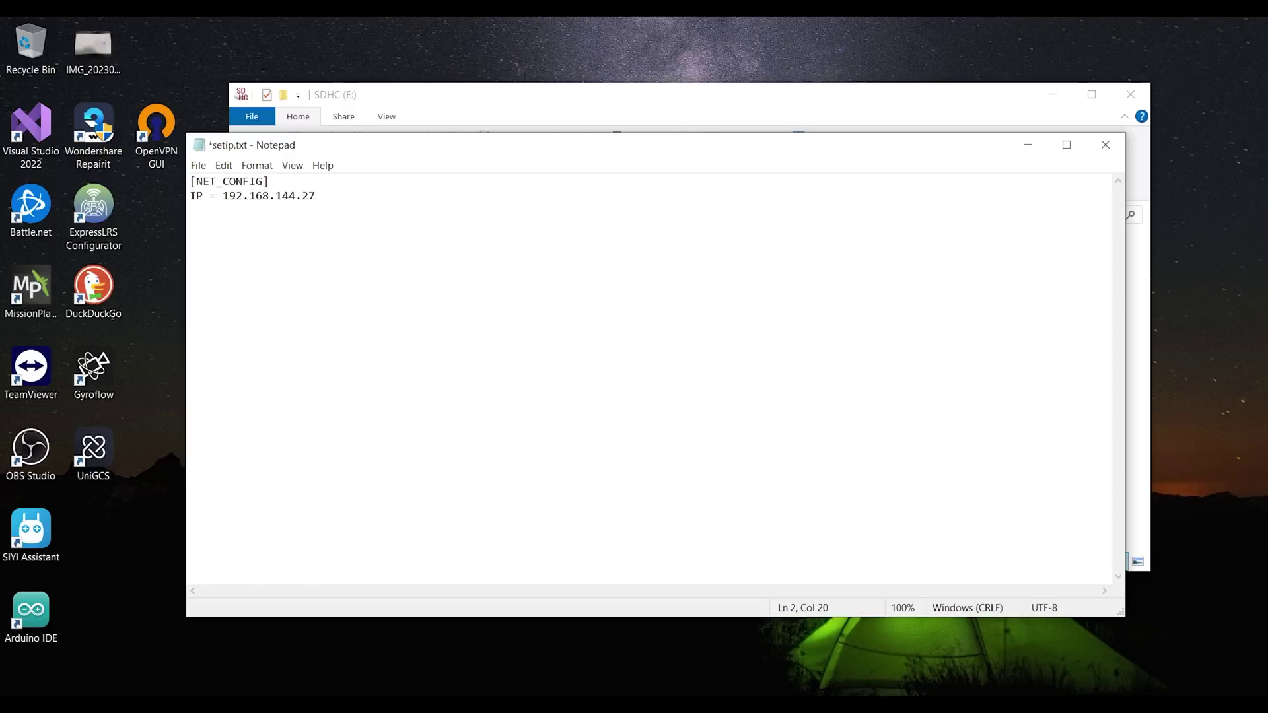
pyautogui.click(200, 169)
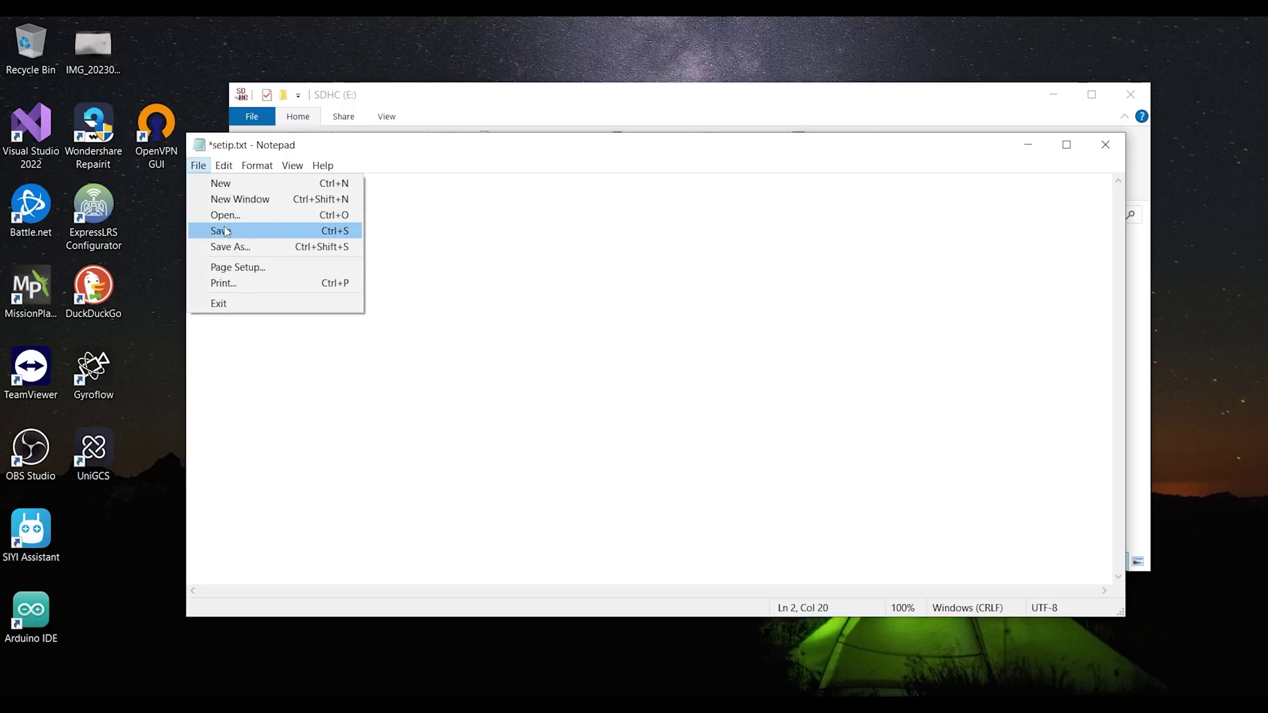
pyautogui.click(229, 231)
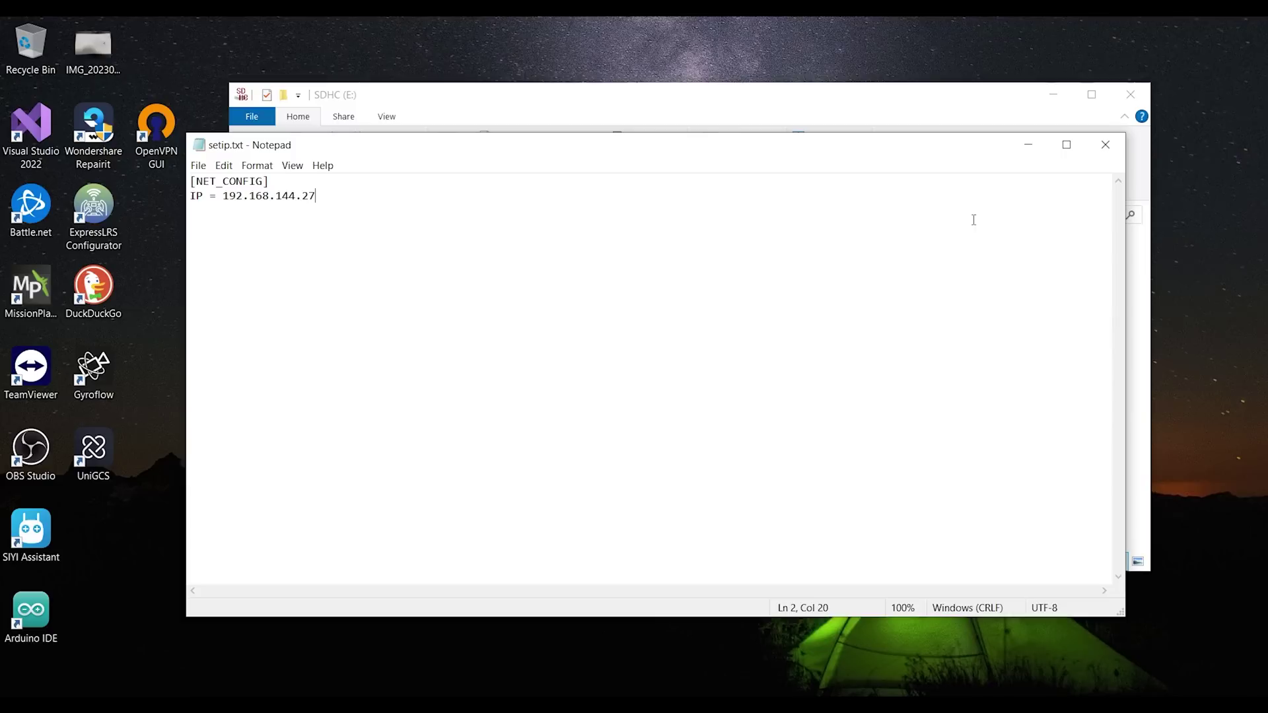
pyautogui.click(1106, 145)
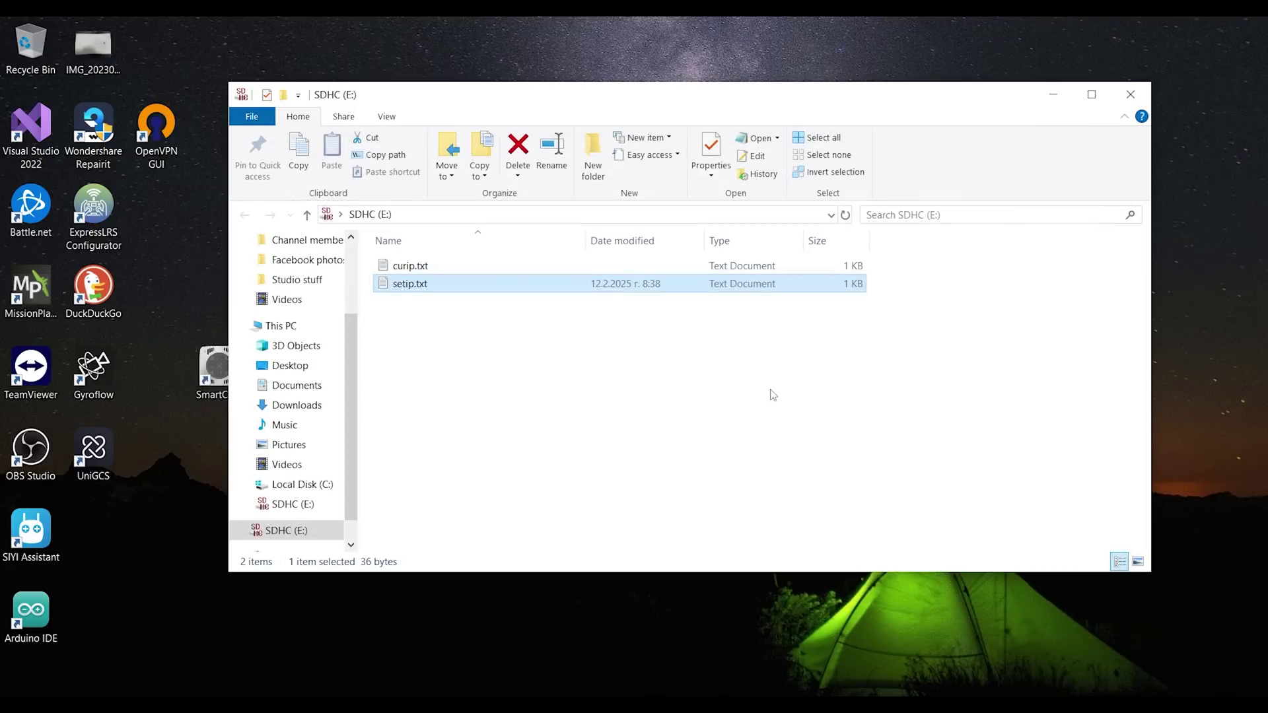
# - Reopen setip.txt and curip.txt to check the IP address stored in each file
pyautogui.click(644, 373)
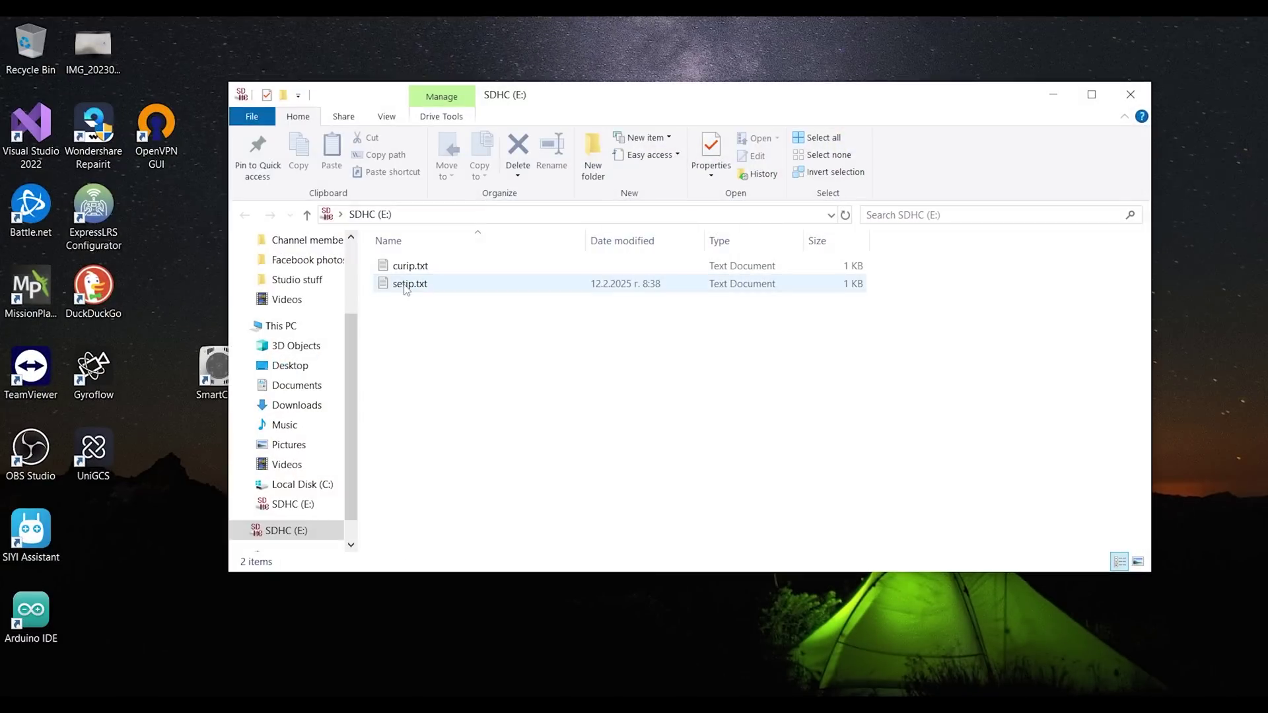
pyautogui.doubleClick(406, 284)
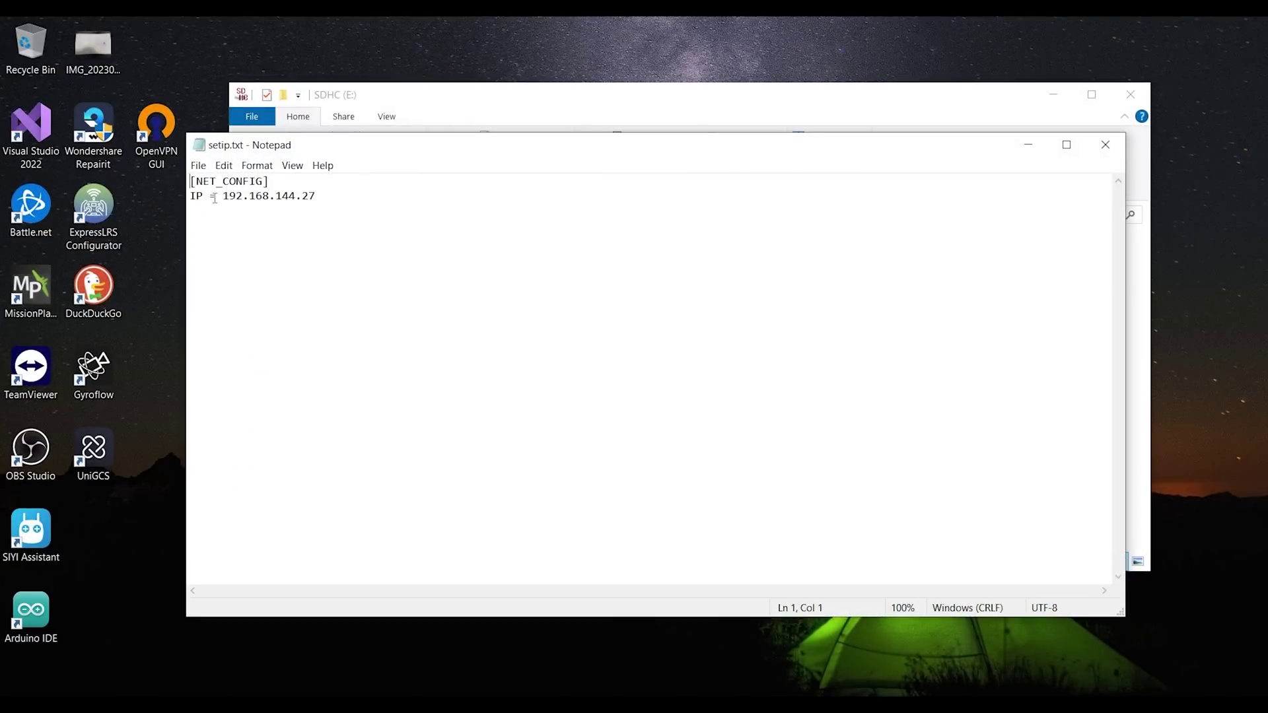
pyautogui.click(1105, 145)
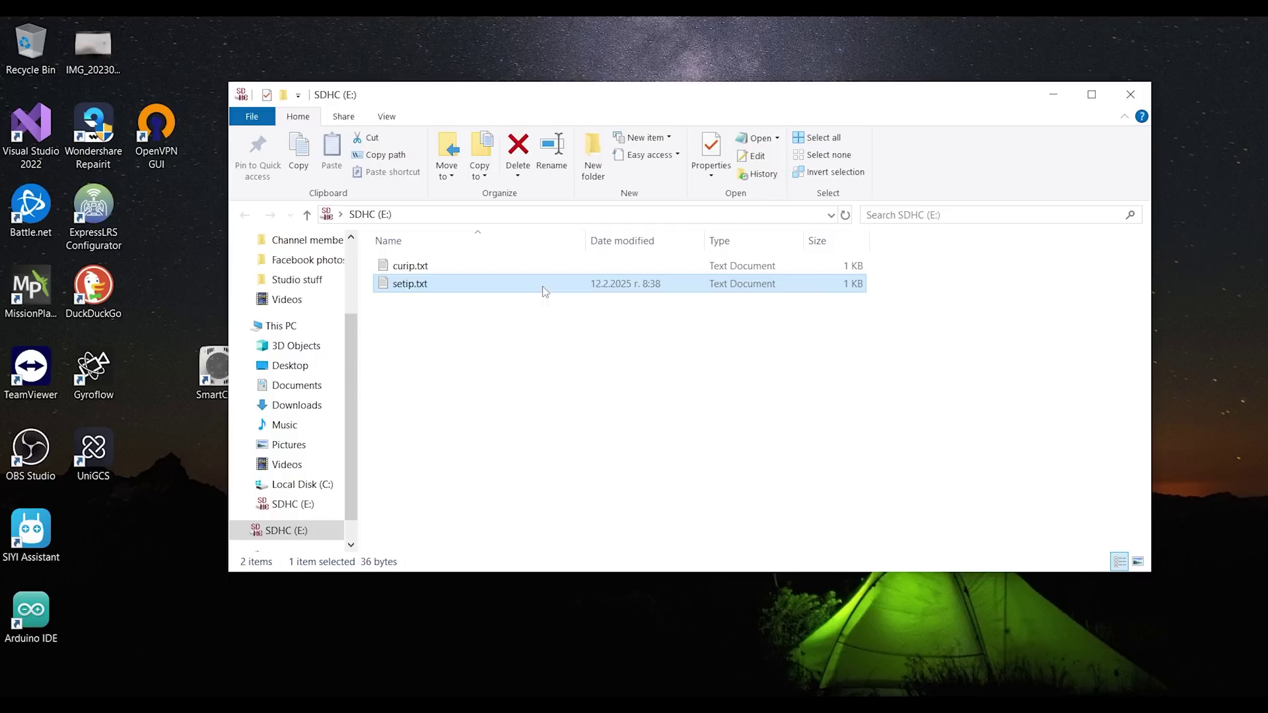
pyautogui.doubleClick(407, 264)
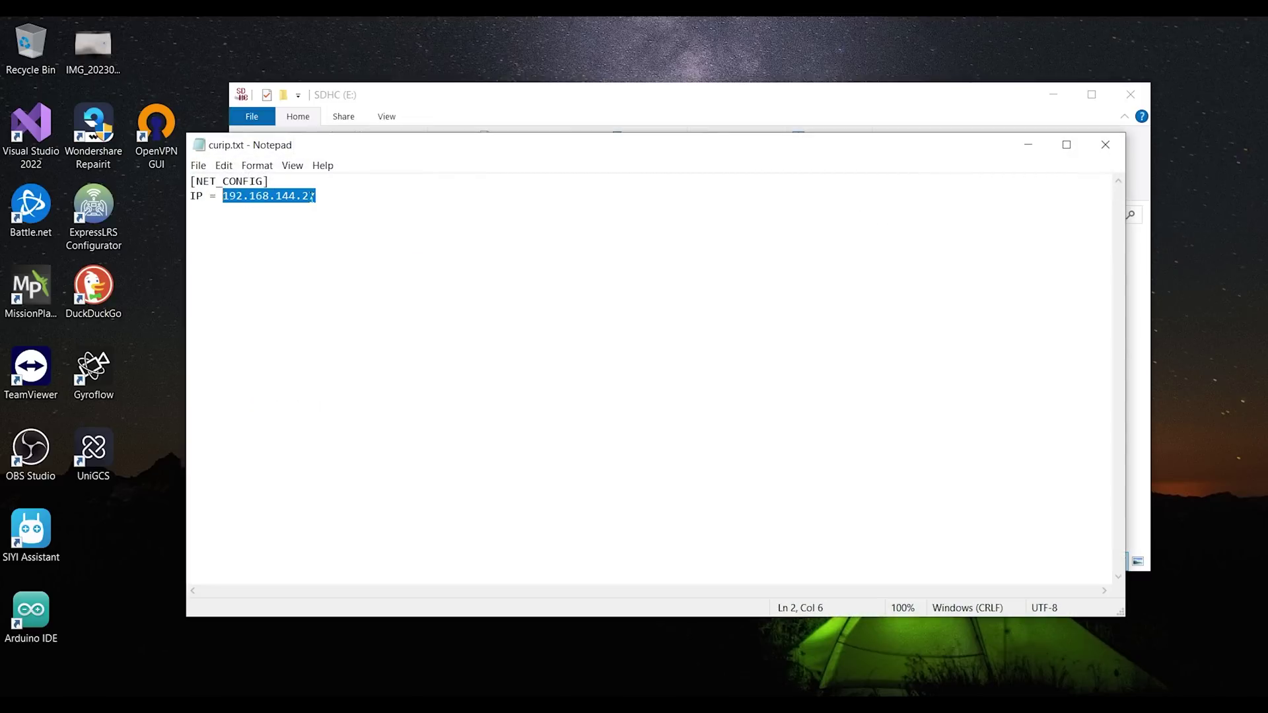
pyautogui.click(329, 206)
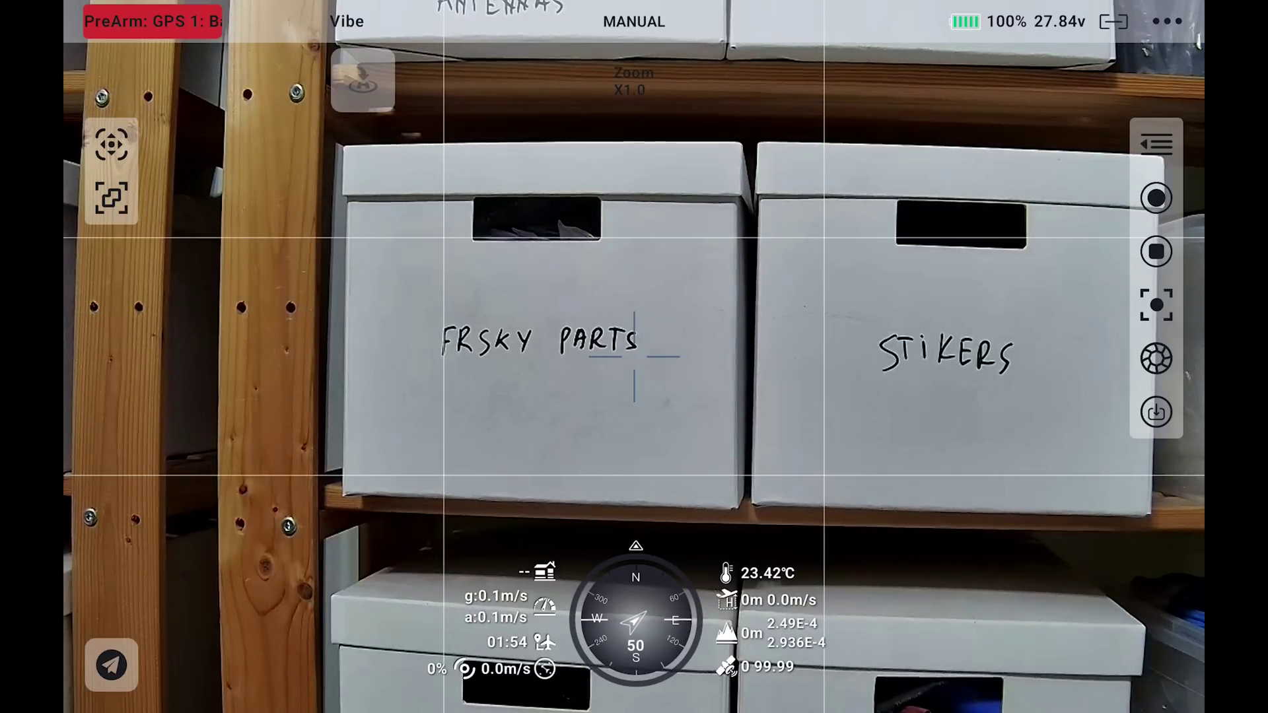
# - Switch to UniGCS and choose SIYI R1M as the Camera B source in the camera settings
pyautogui.click(1156, 144)
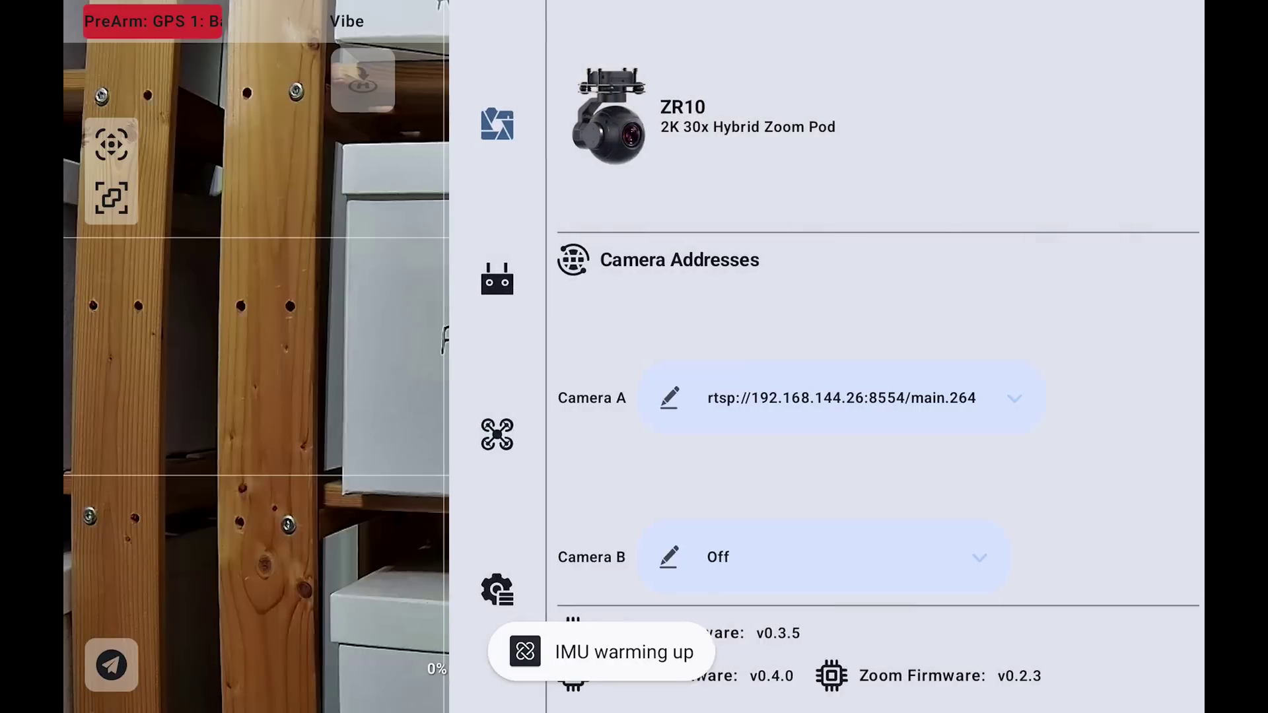
pyautogui.click(972, 551)
pyautogui.moveTo(776, 355); pyautogui.dragTo(834, 175)
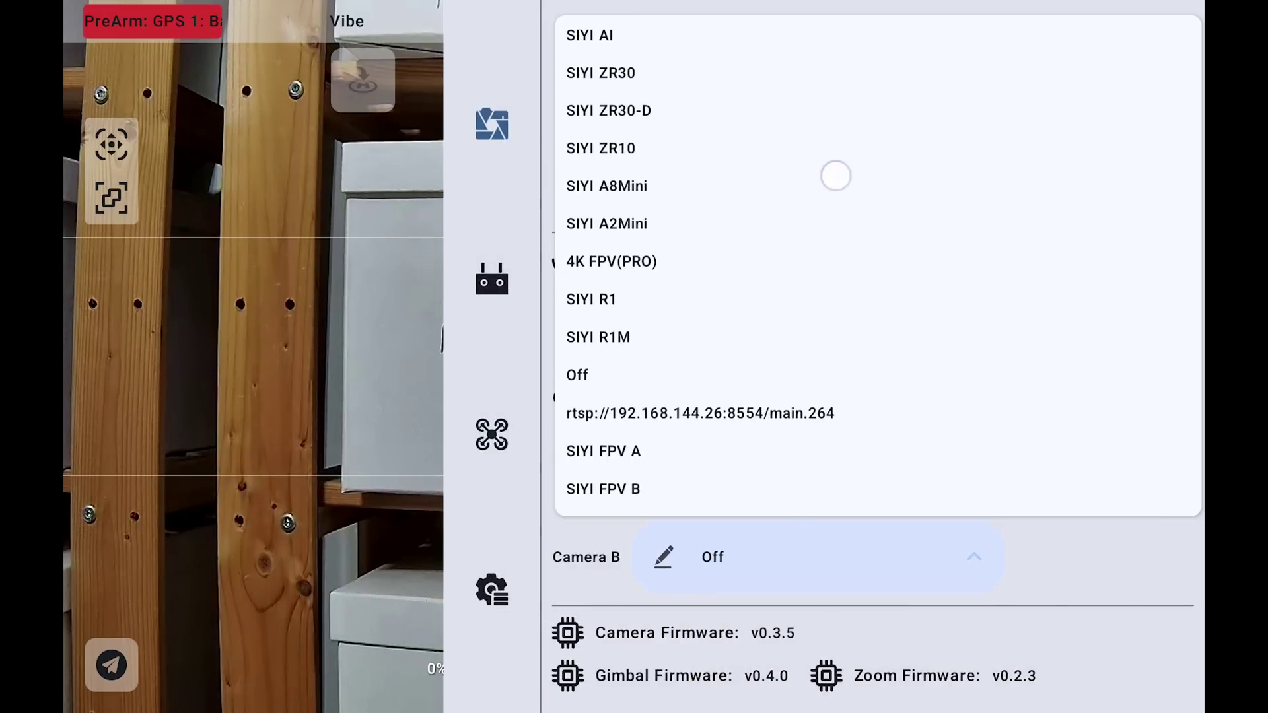
pyautogui.click(597, 339)
pyautogui.press('Escape')
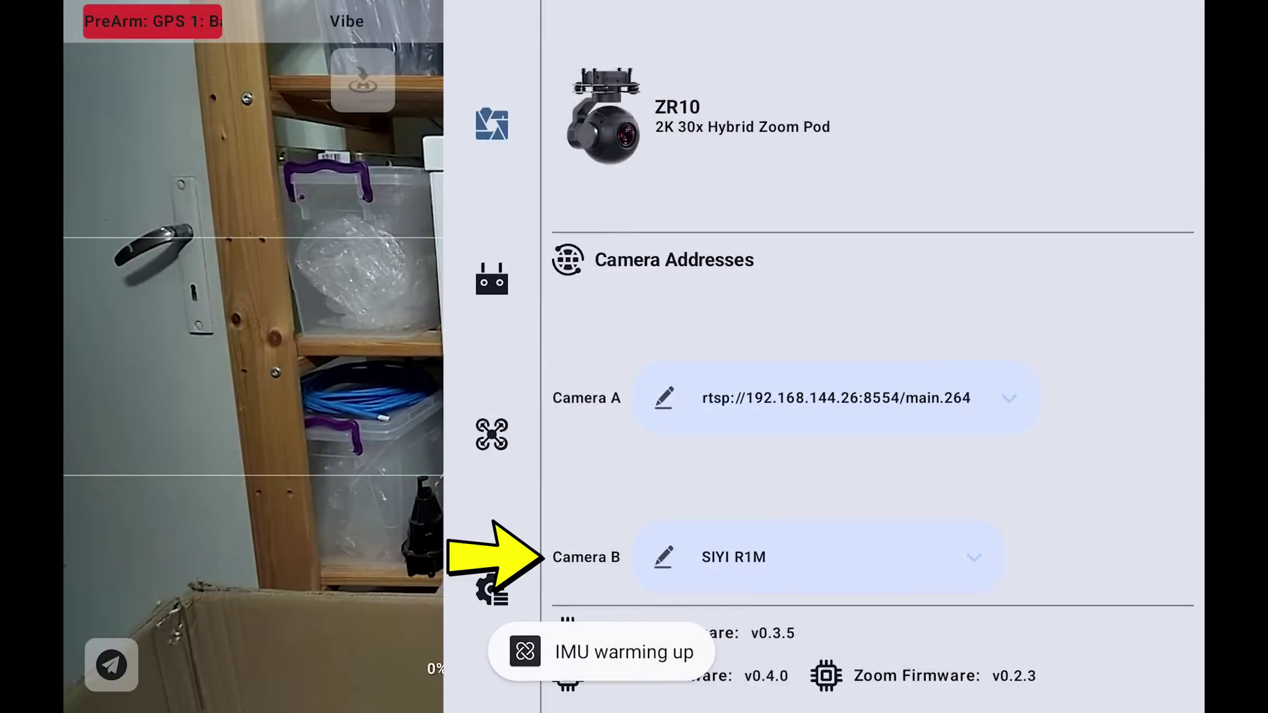
# - Set Camera B's custom address to rtsp://192.168.144.27:8554/main.264 and return to the live camera view
pyautogui.click(663, 557)
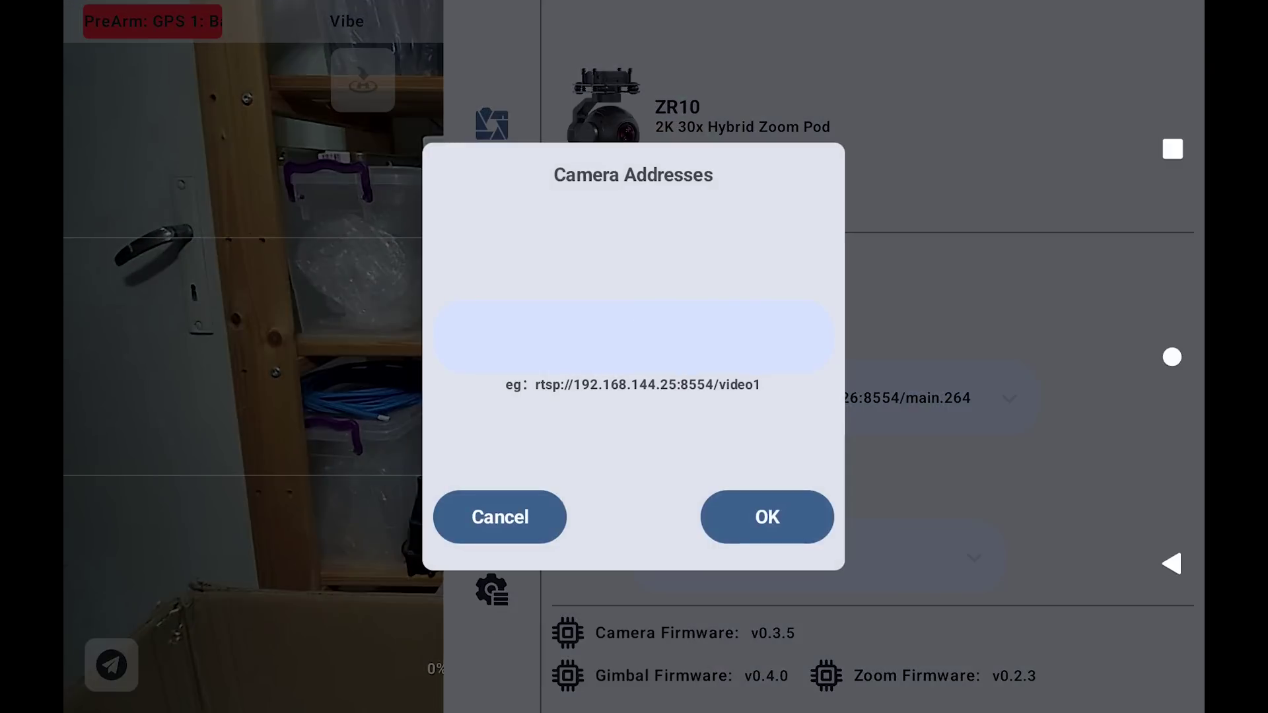
pyautogui.click(633, 336)
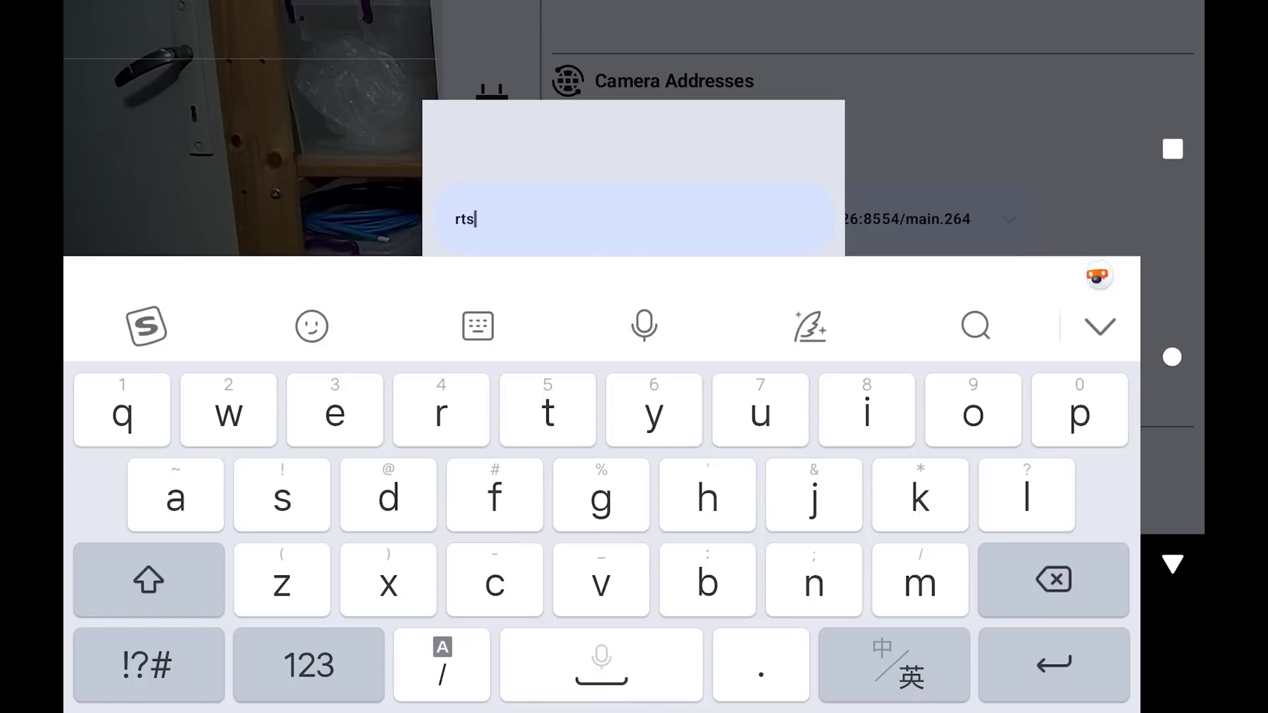
pyautogui.write('rtsp://')
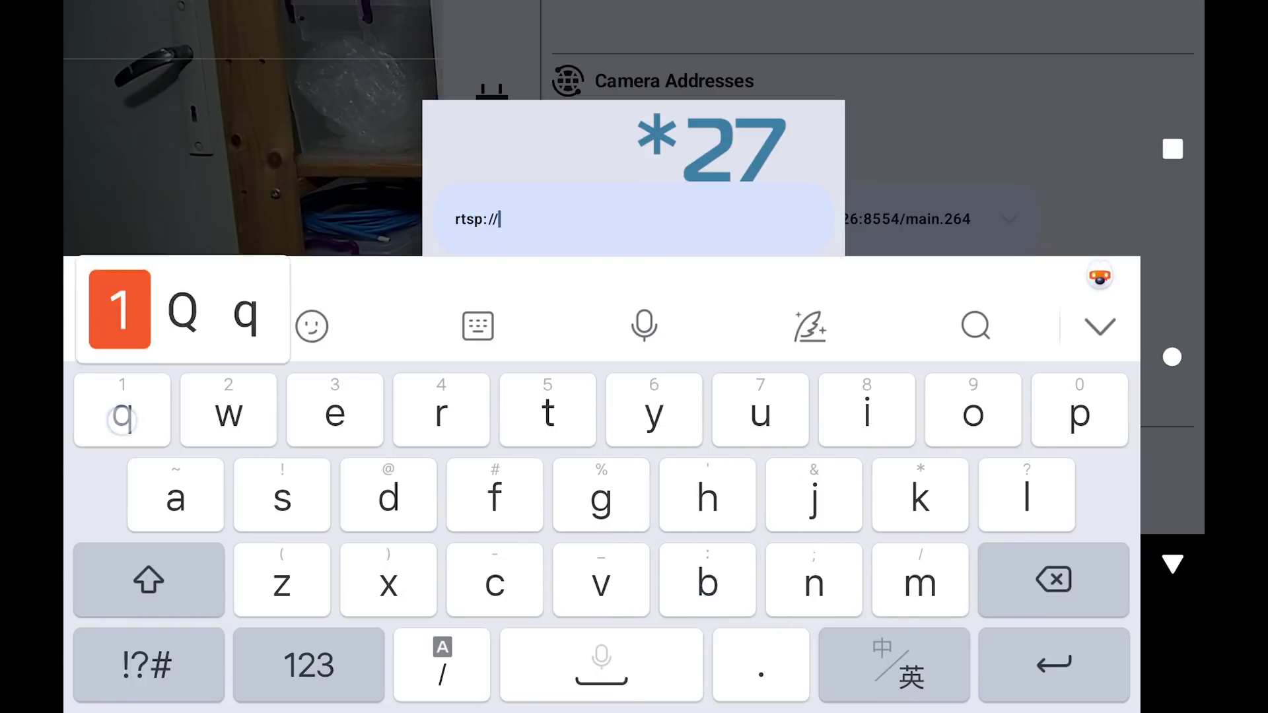
pyautogui.write('192.168.')
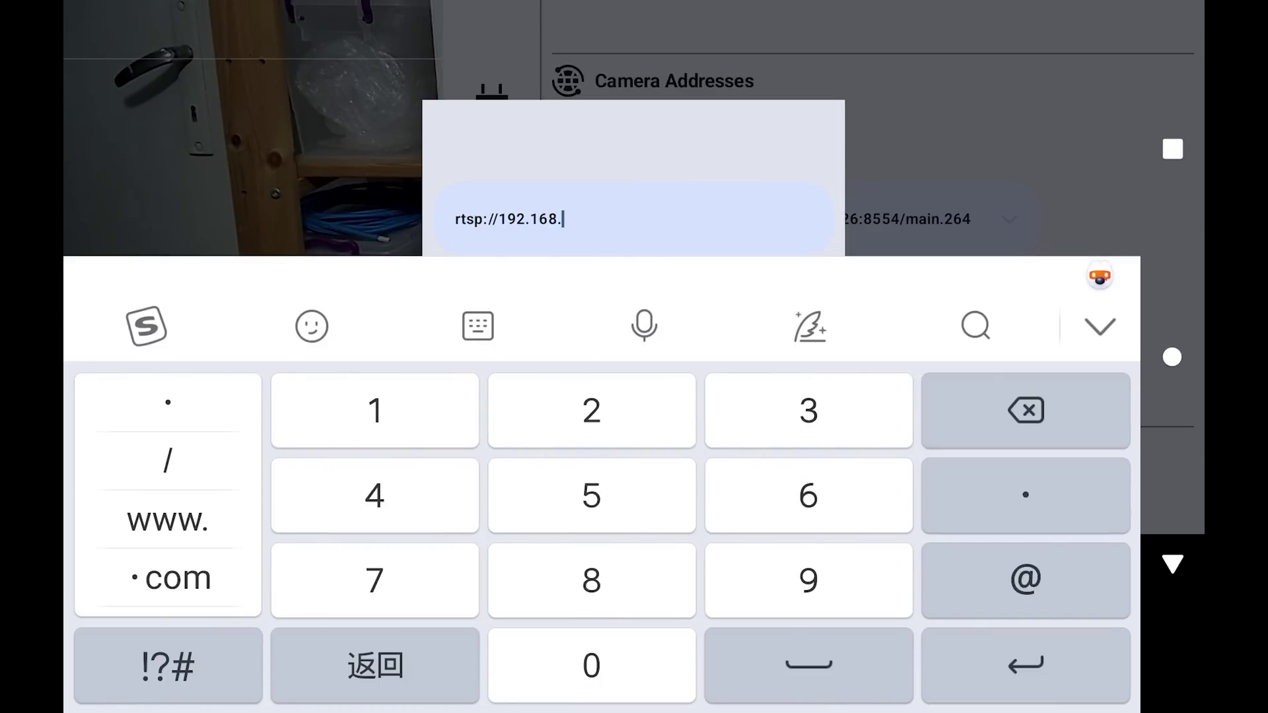
pyautogui.write('144.27:8554')
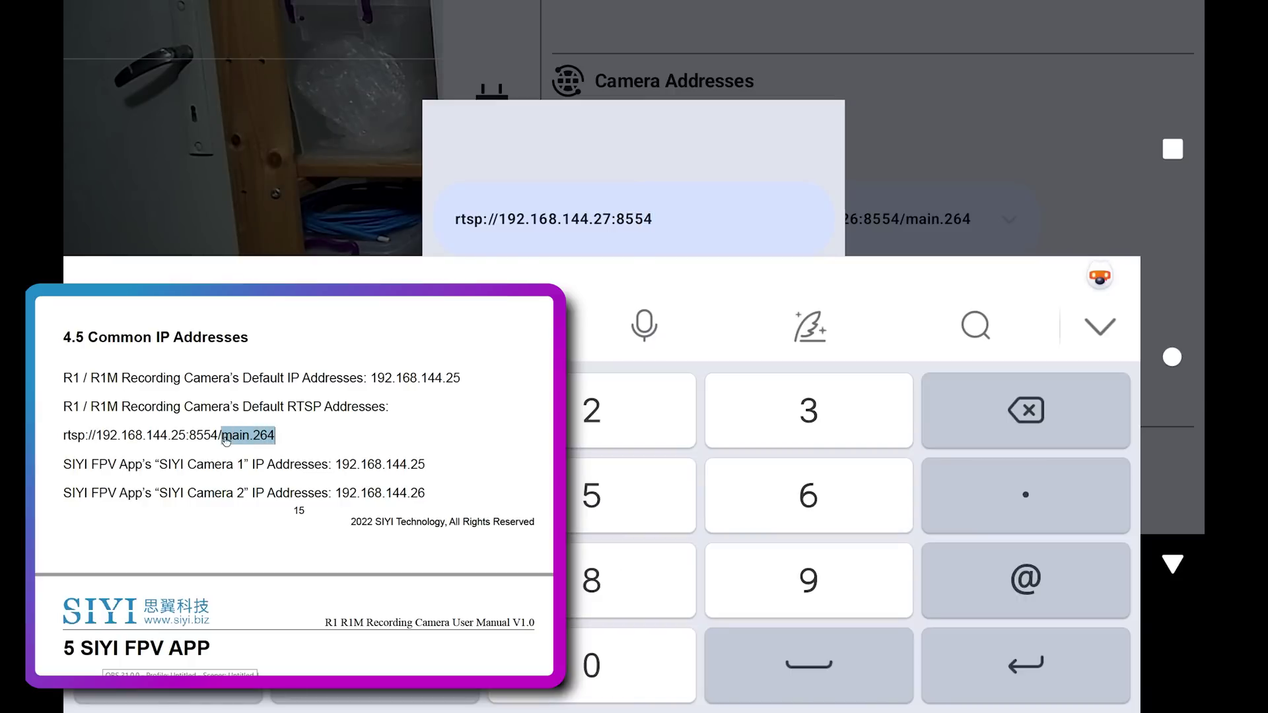
pyautogui.moveTo(226, 442); pyautogui.dragTo(225, 441)
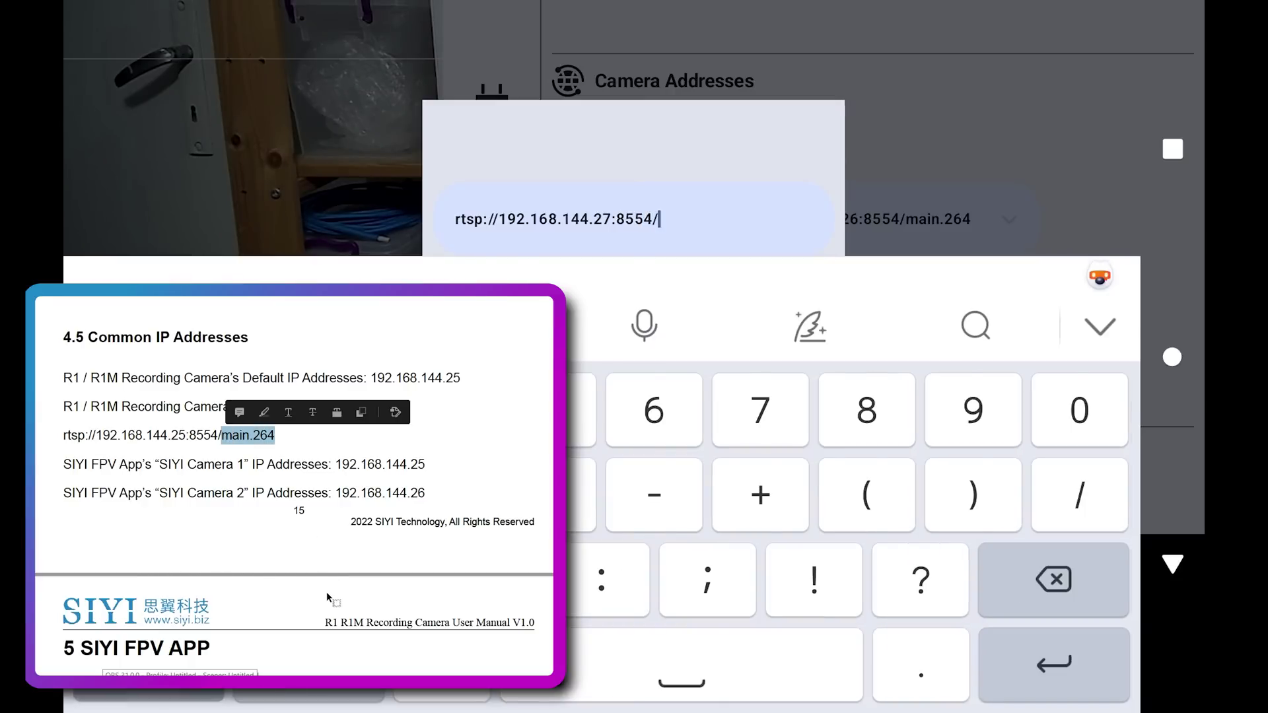
pyautogui.write('main.264')
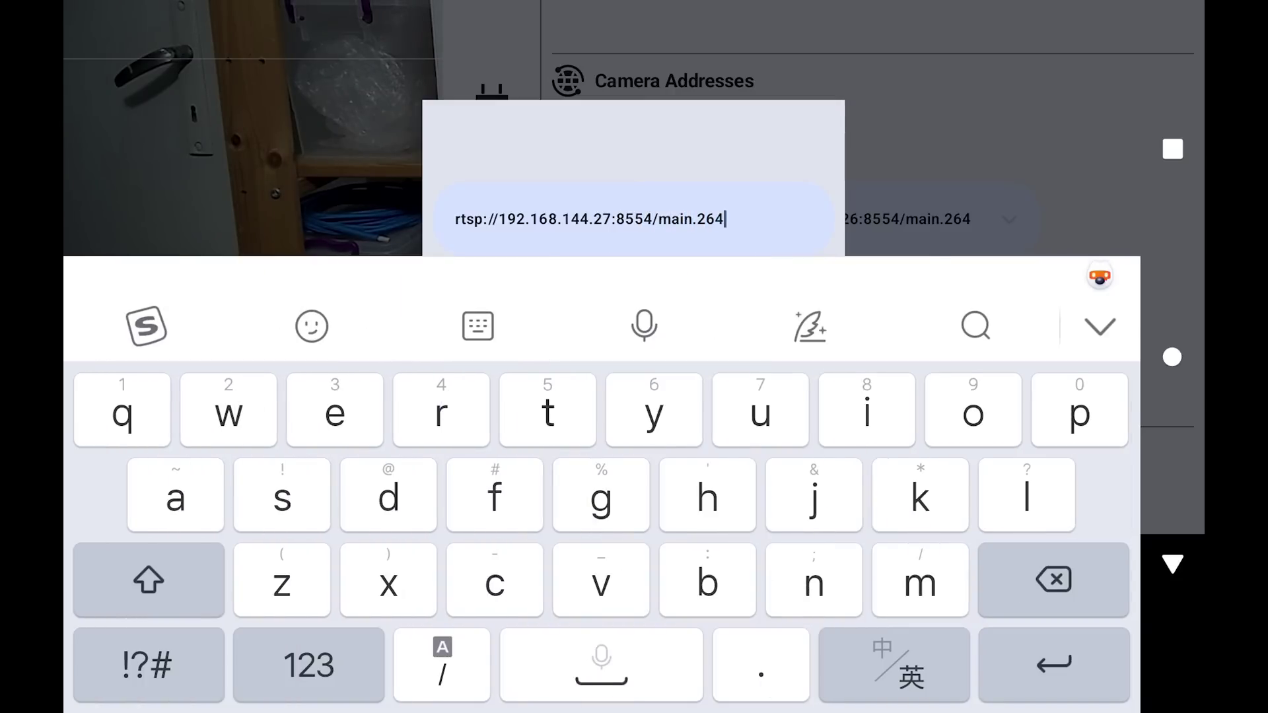
pyautogui.press('Escape')
pyautogui.click(767, 517)
pyautogui.click(357, 553)
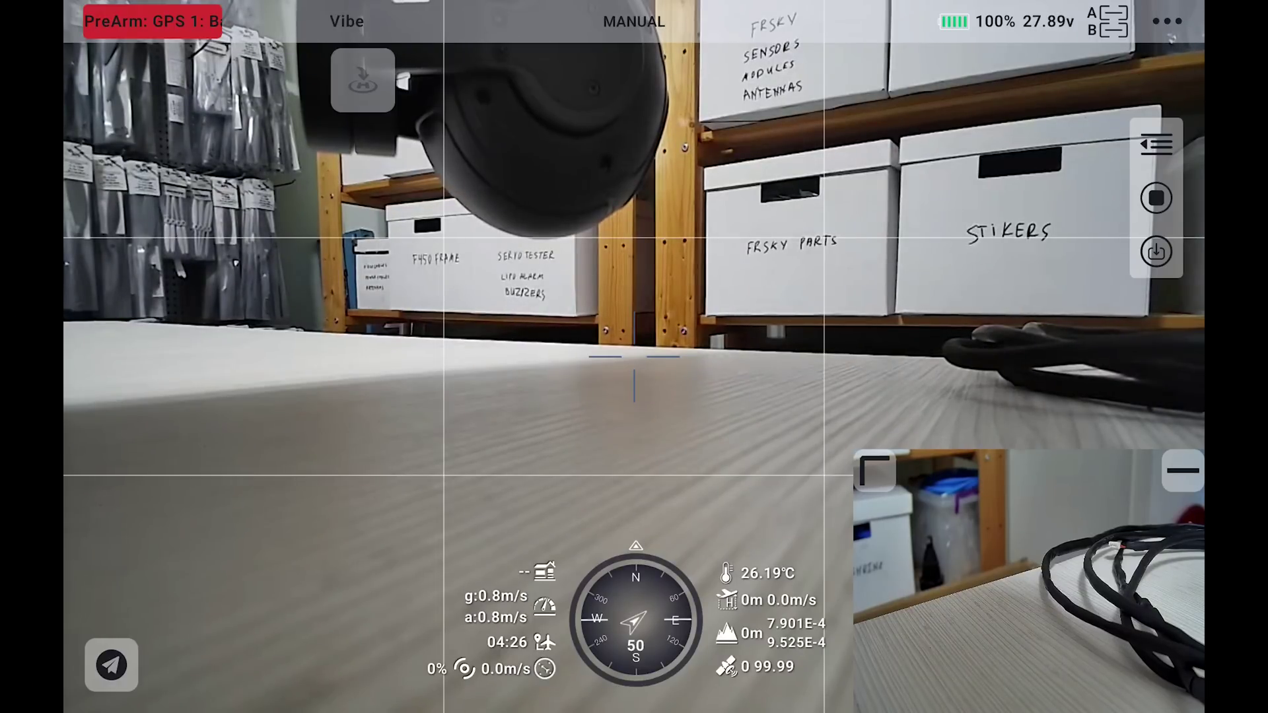
# - Turn Screen flip on and off again for the main camera feed, and swap the main and small feeds and back
pyautogui.click(1155, 144)
pyautogui.click(1108, 324)
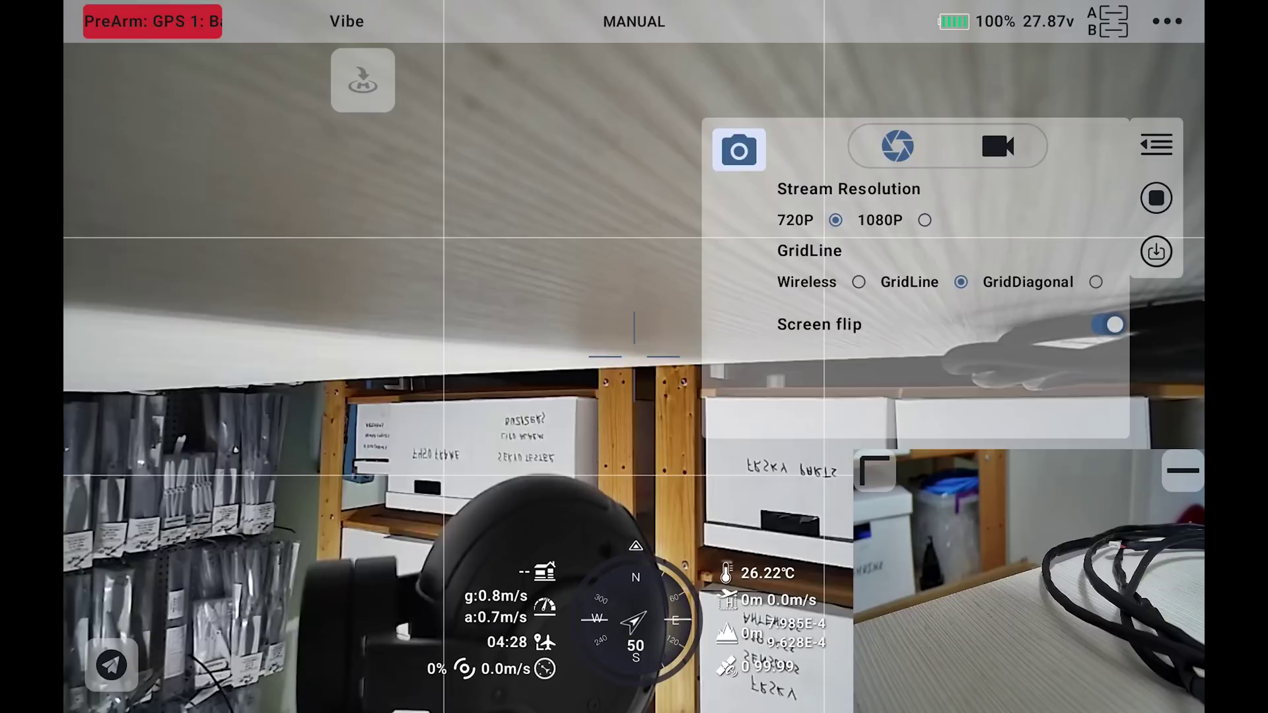
pyautogui.click(1108, 324)
pyautogui.click(1156, 144)
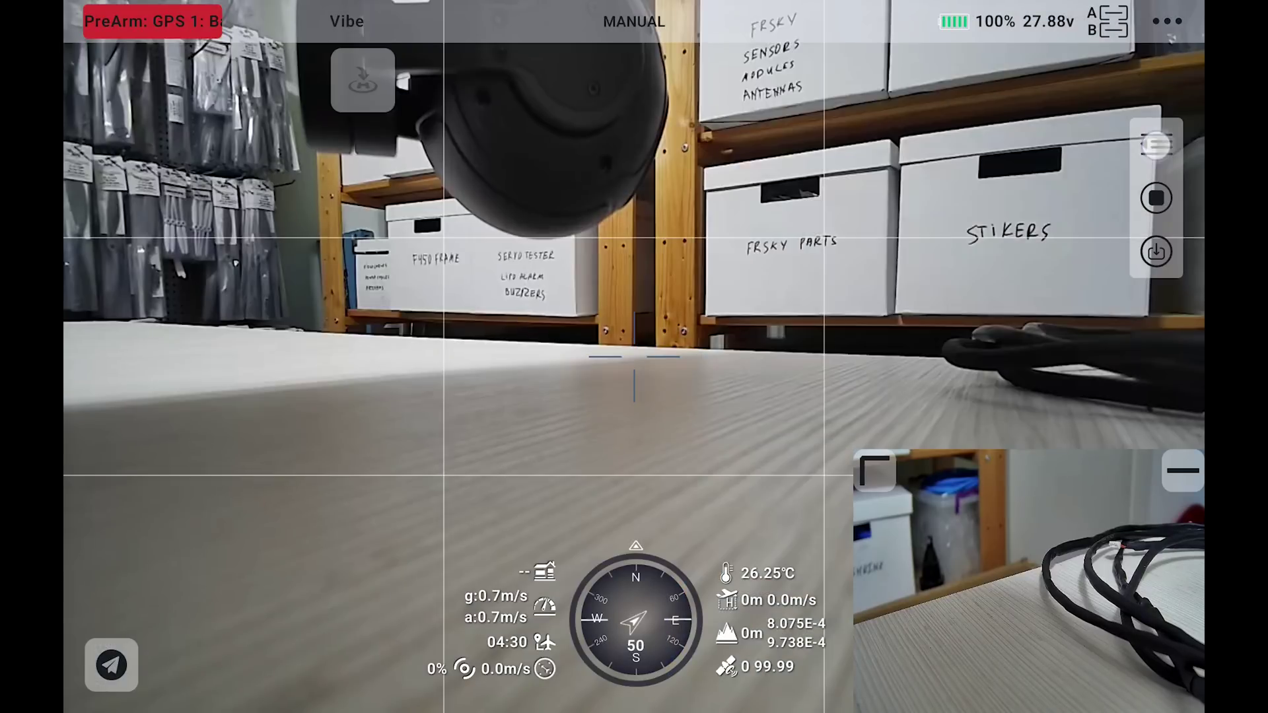
pyautogui.click(1029, 581)
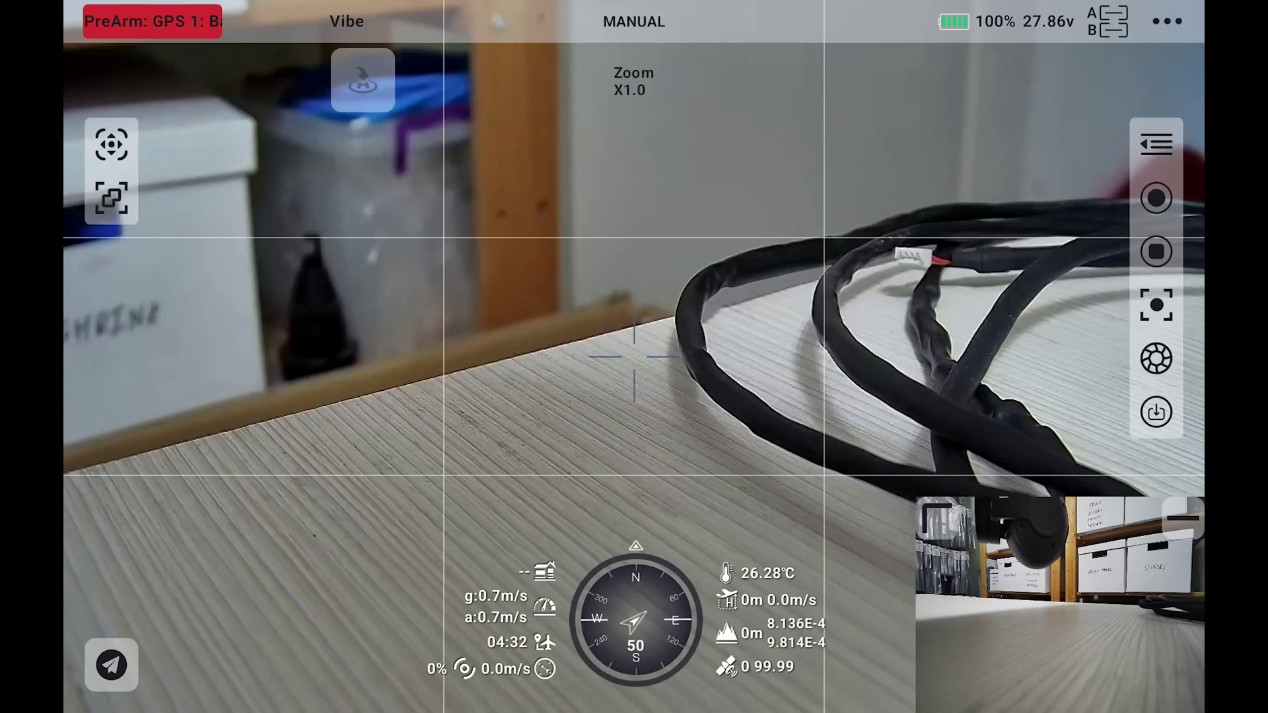
pyautogui.click(1042, 606)
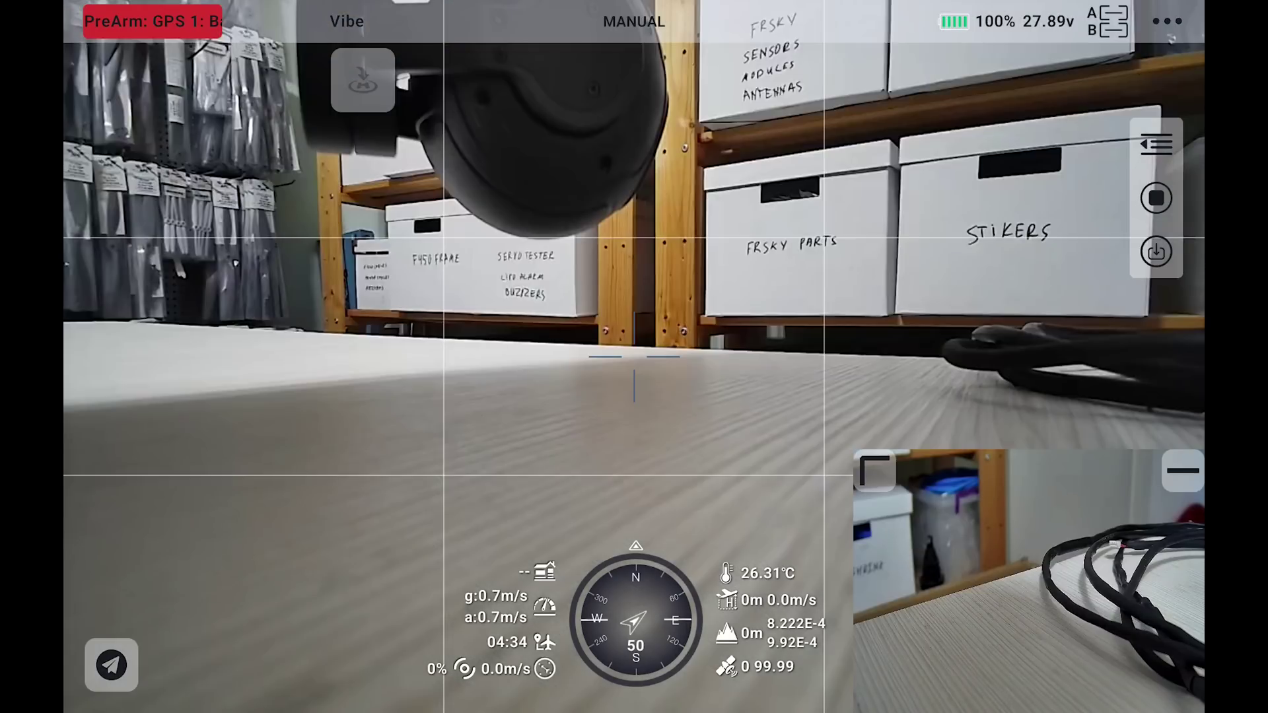
# - Reopen the camera address settings and change Camera B from its custom address to the SIYI R1M preset
pyautogui.click(1156, 144)
pyautogui.click(989, 560)
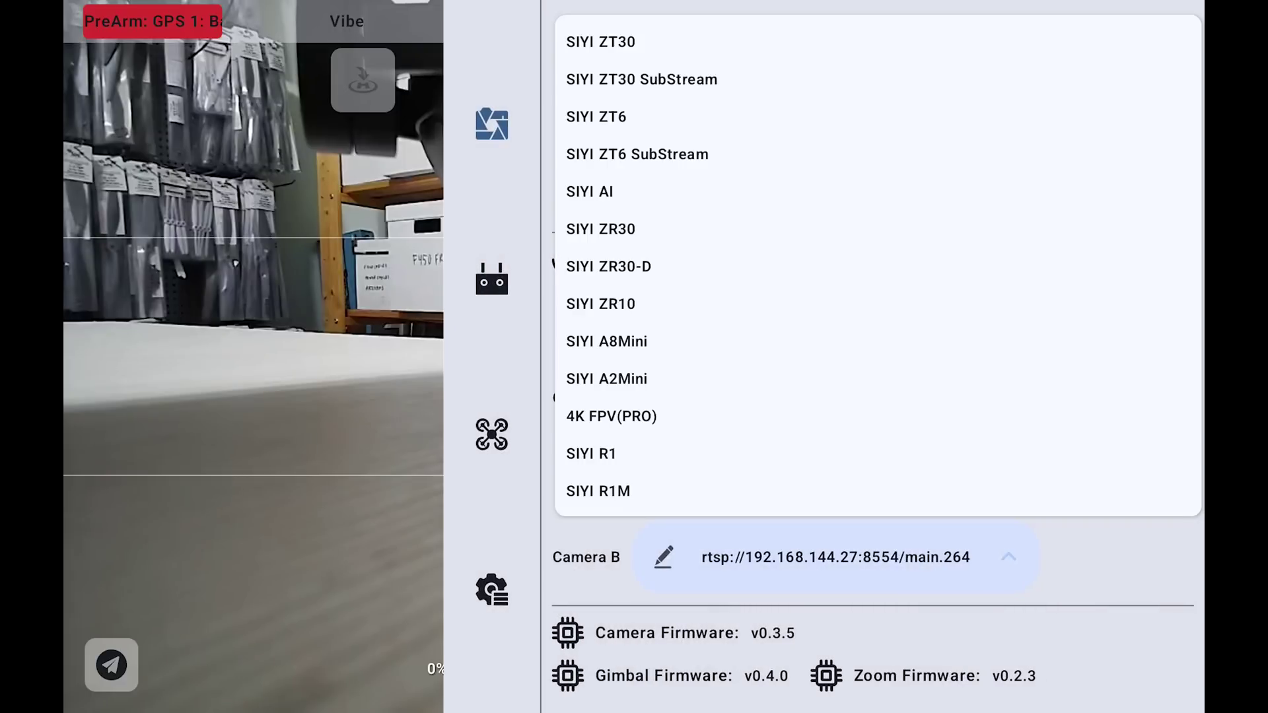
pyautogui.scroll(-2, 764, 385)
pyautogui.click(620, 342)
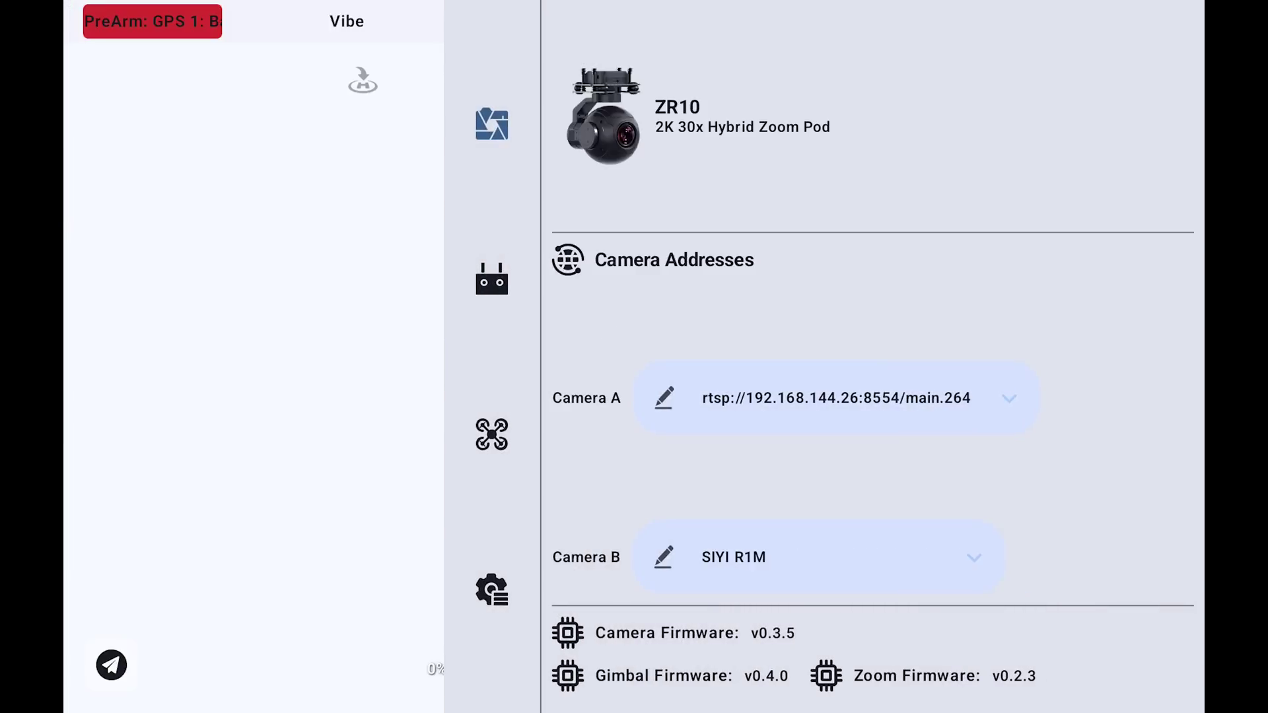
# - Check the live view, change Camera A's address to rtsp://192.168.144.27:8554/main.264 in the camera settings, and return to the live feeds
pyautogui.click(358, 525)
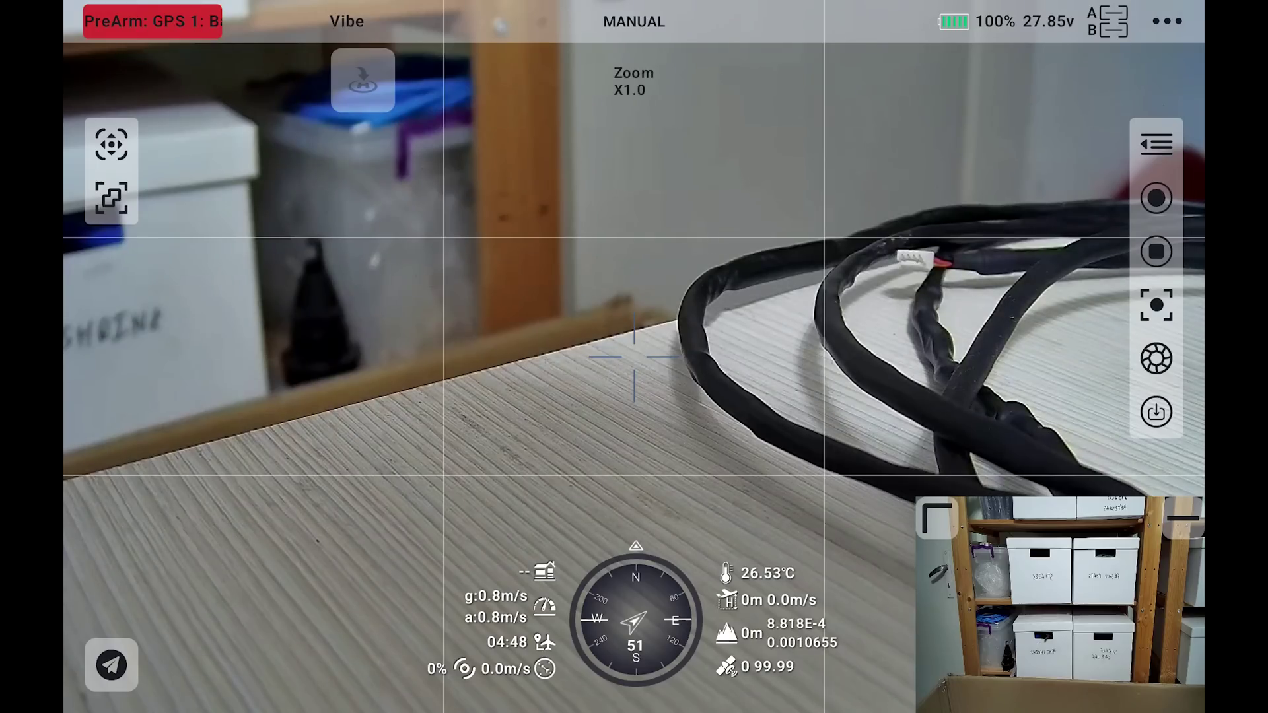
pyautogui.click(1167, 21)
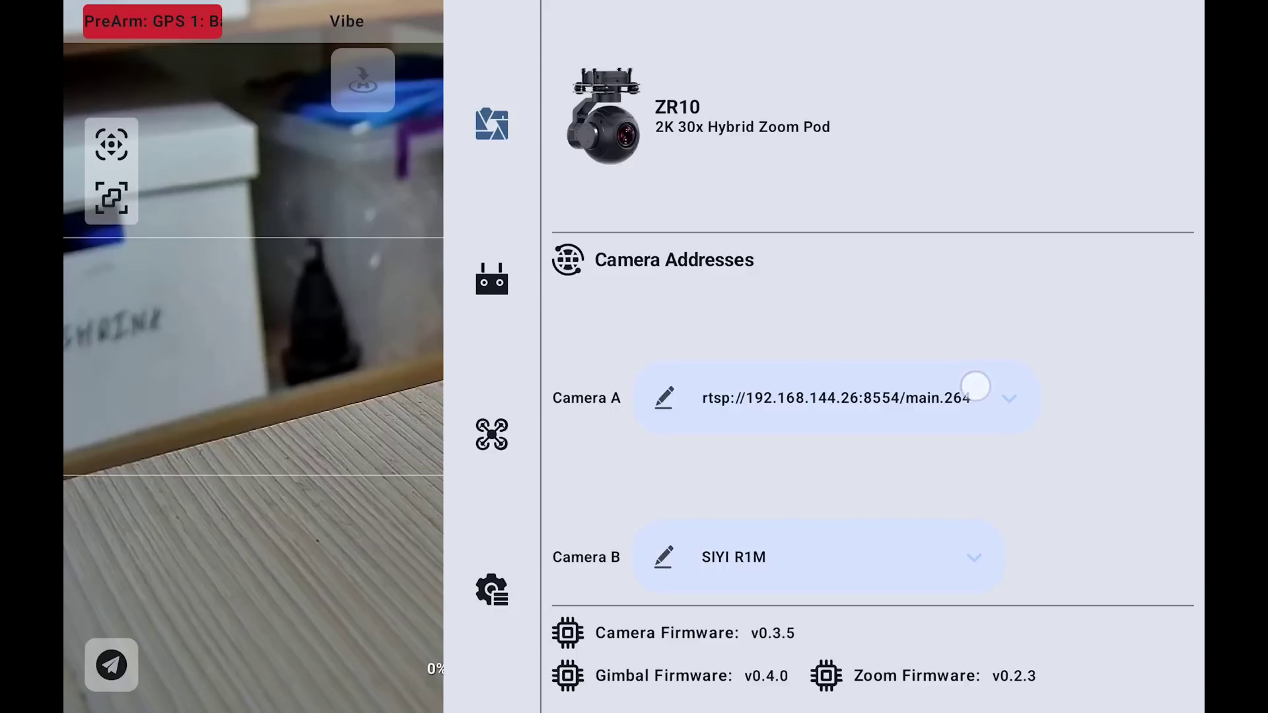
pyautogui.click(975, 386)
pyautogui.scroll(-6, 920, 116)
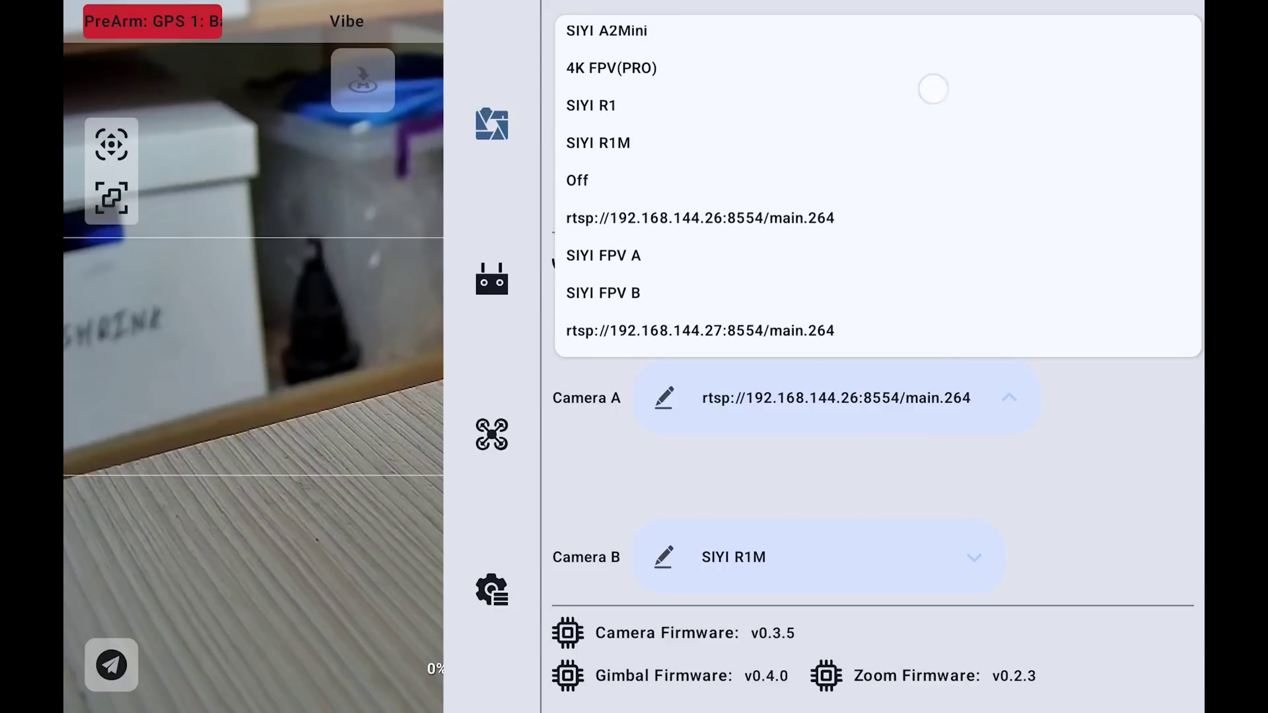
pyautogui.click(700, 330)
pyautogui.click(368, 527)
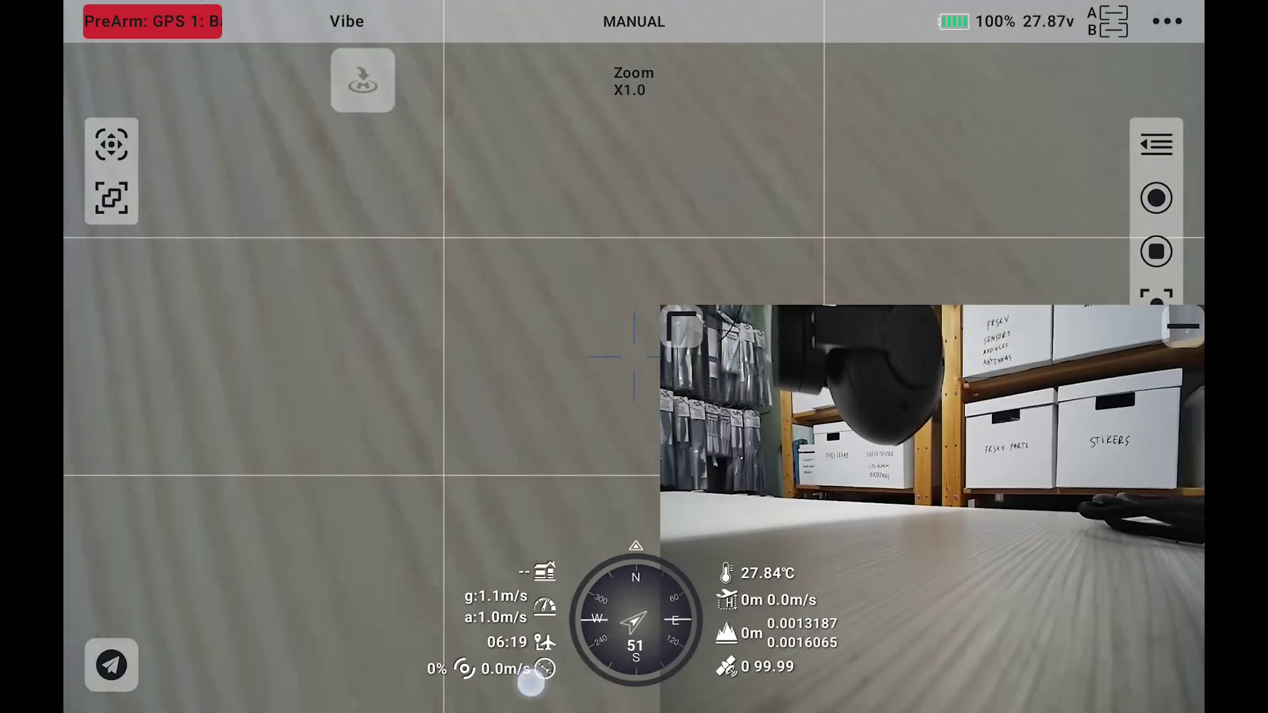
# - Steer the gimbal camera by swiping across the main live feed in two different directions
pyautogui.moveTo(538, 674); pyautogui.dragTo(502, 474)
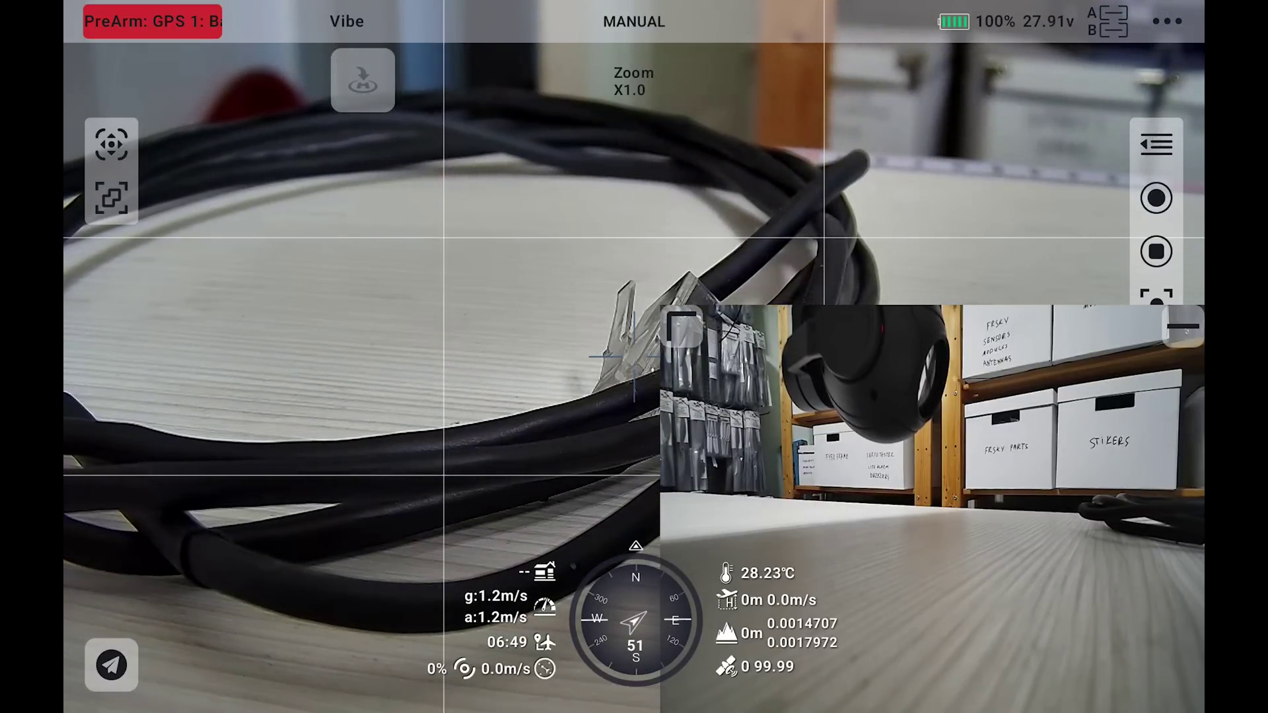
pyautogui.moveTo(393, 480); pyautogui.dragTo(413, 442)
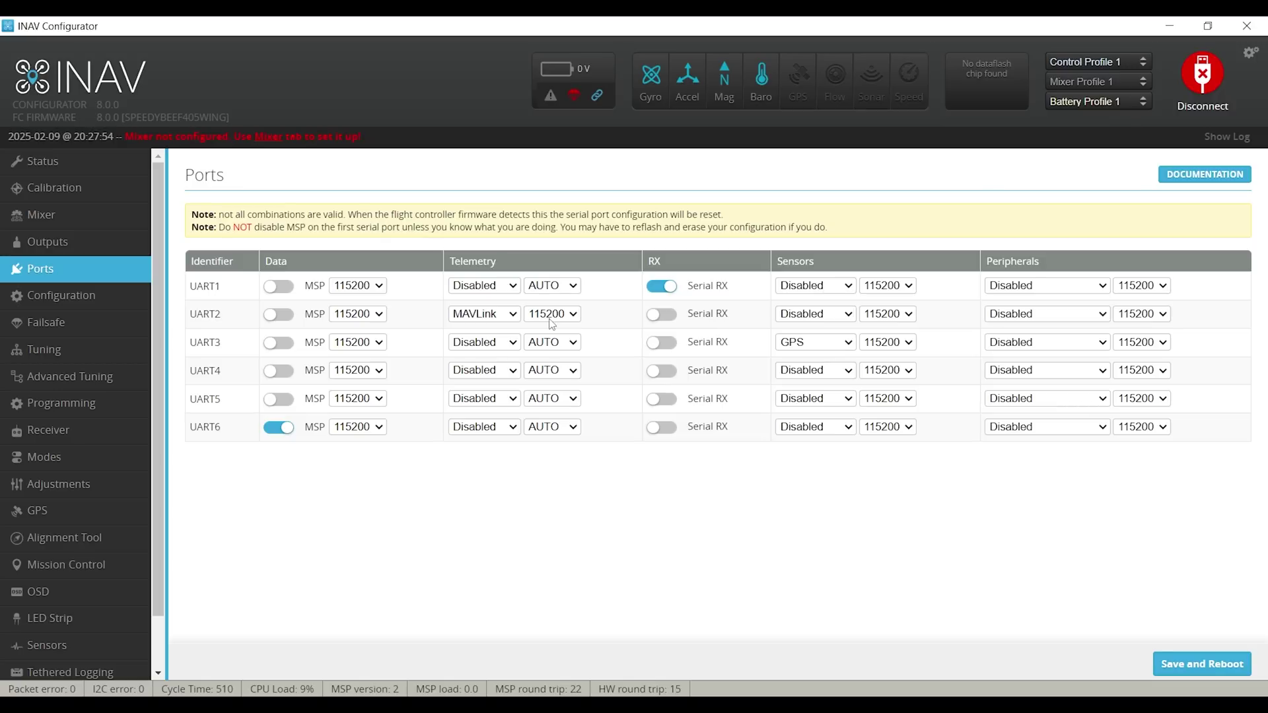
# - Switch to INAV Configurator, choose a telemetry protocol for UART4 in the port settings, and open its telemetry baud rate for selection
pyautogui.click(500, 369)
pyautogui.click(490, 457)
pyautogui.click(555, 371)
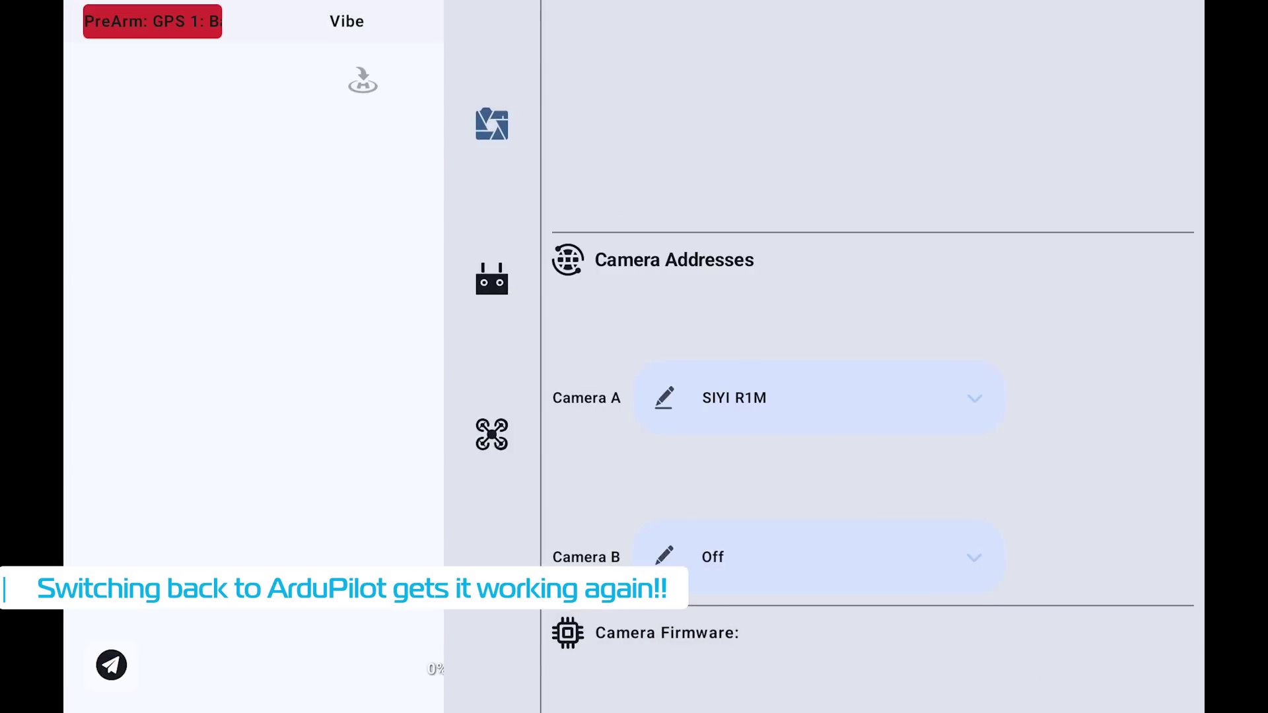
# - Switch back to UniGCS and change Camera A from the SIYI R1M preset to rtsp://192.168.144.26:8554/main.264
pyautogui.click(819, 398)
pyautogui.scroll(-3, 724, 291)
pyautogui.click(716, 329)
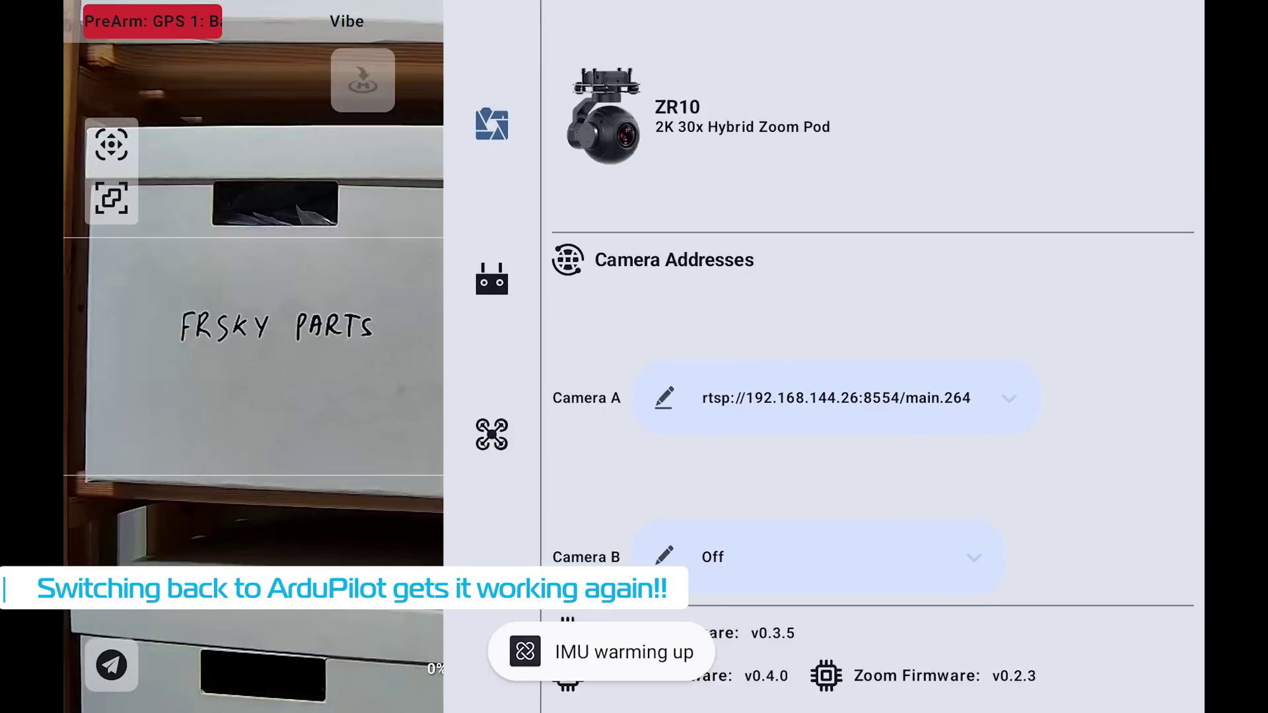